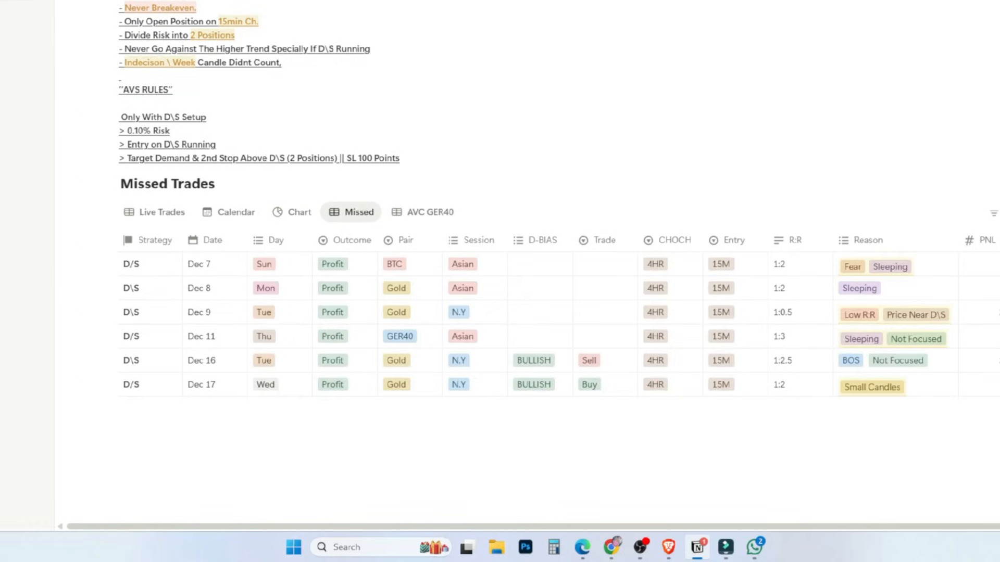
Step: Look through the Live Trades table of the FUNDEDNEXT 50K journal, including its further columns
left_click(157, 215)
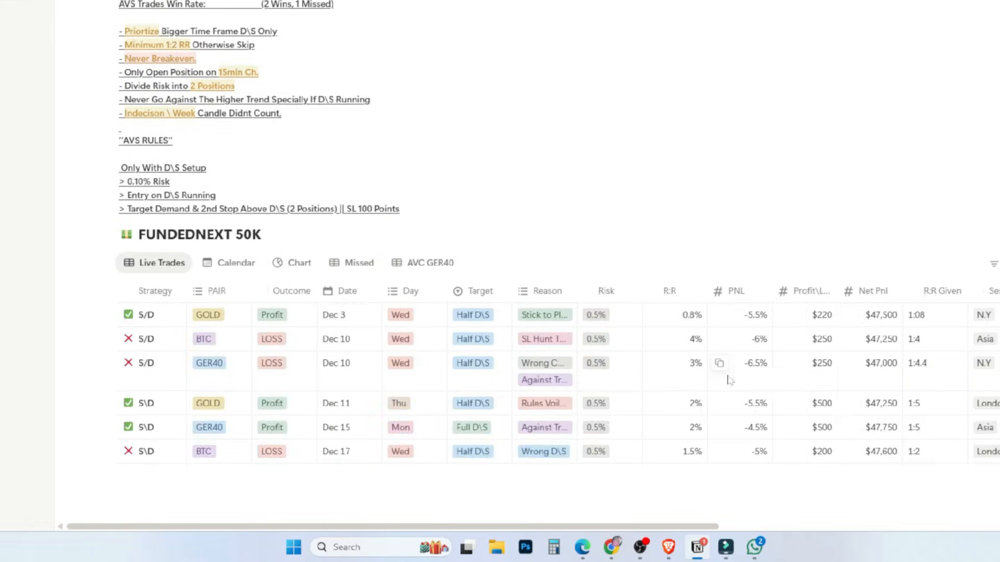
scroll(726, 379, "down", 2)
scroll(681, 374, "up", 3)
scroll(682, 375, "down", 4)
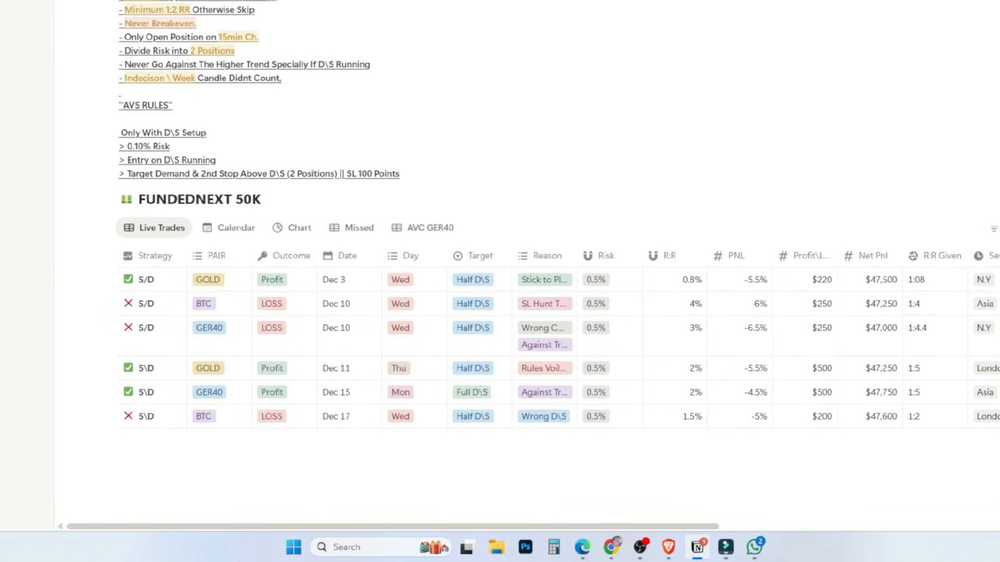
left_click_drag(391, 526, 638, 526)
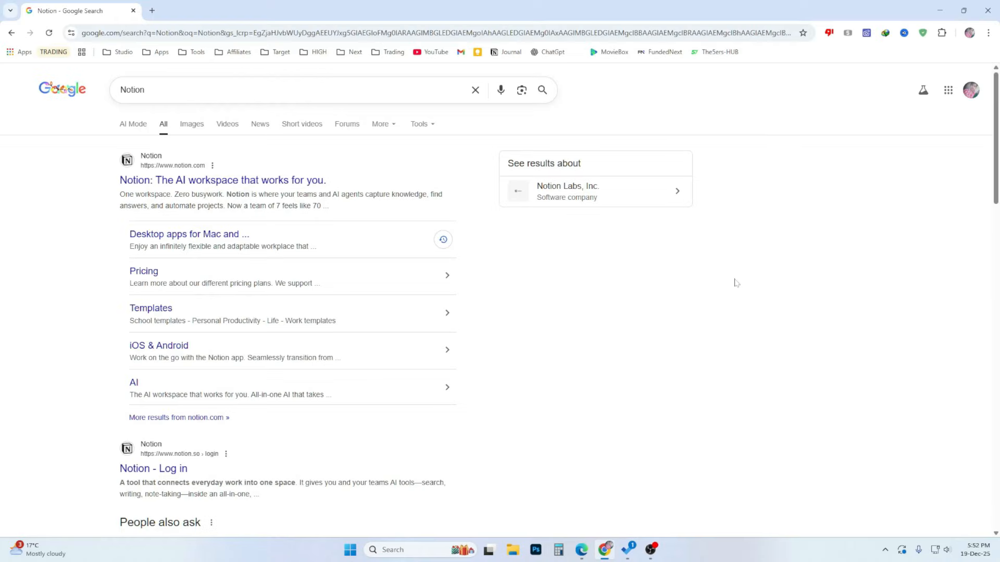
Step: Open the Notion website from the Google results, start a free account and choose personal life as its use
left_click(203, 182)
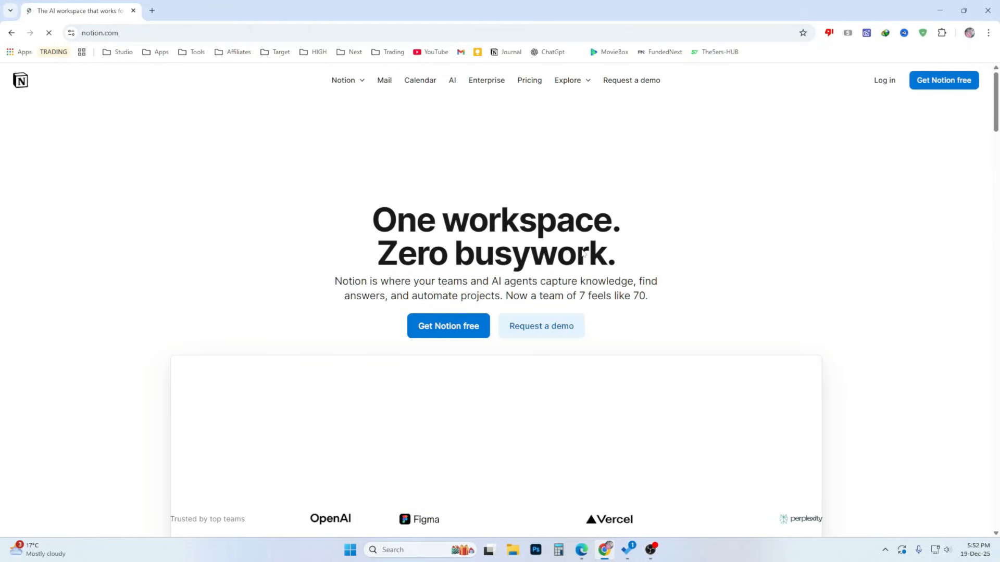
left_click(452, 327)
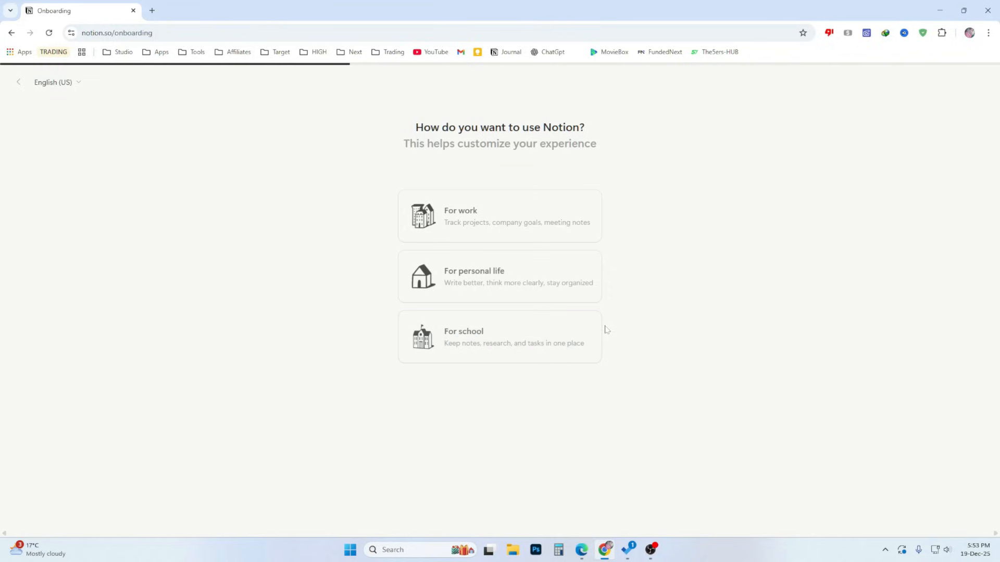
left_click(564, 292)
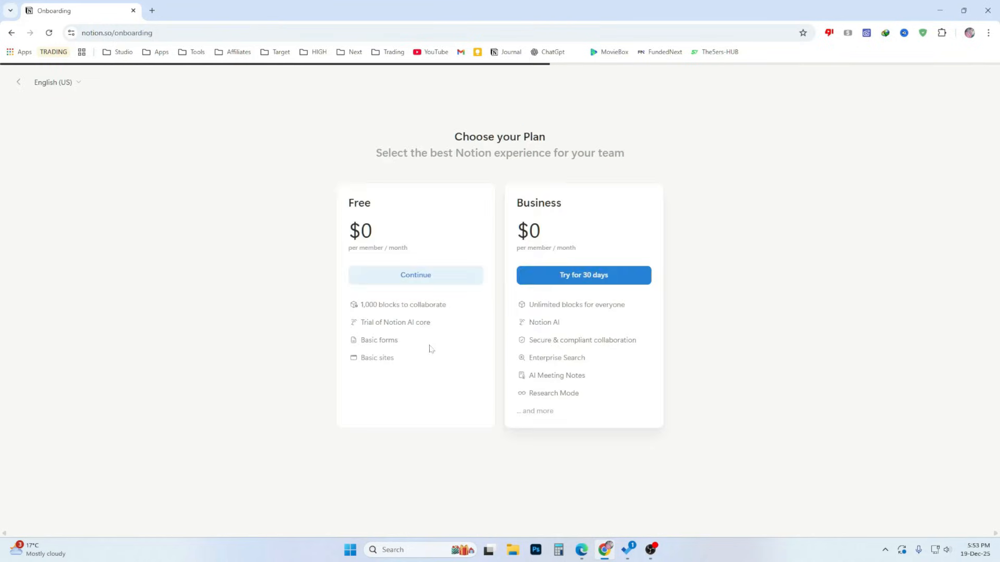
Step: Choose the Free plan and continue through the Notion Calendar pairing offer in the onboarding
left_click(434, 277)
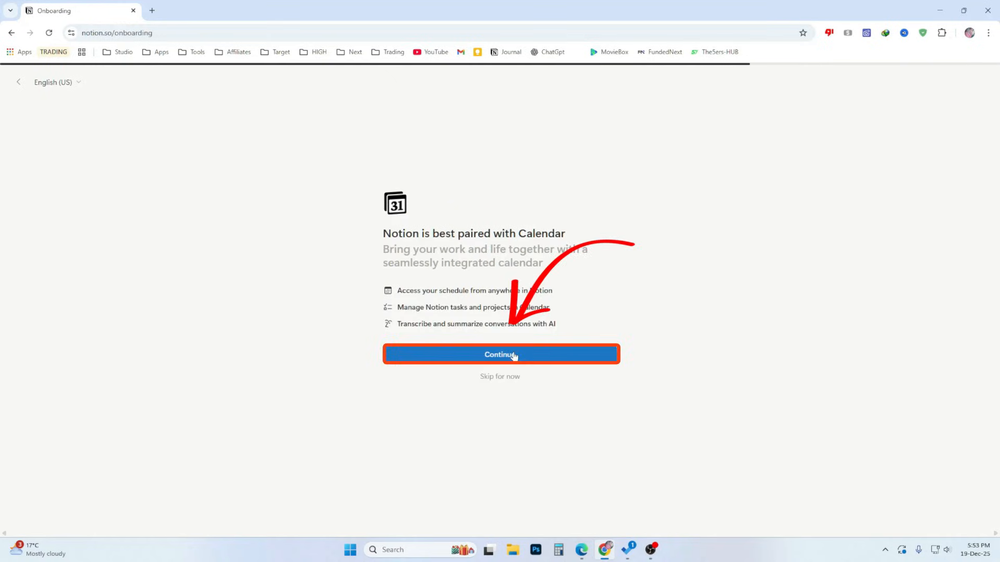
left_click(511, 354)
left_click(512, 290)
left_click(560, 388)
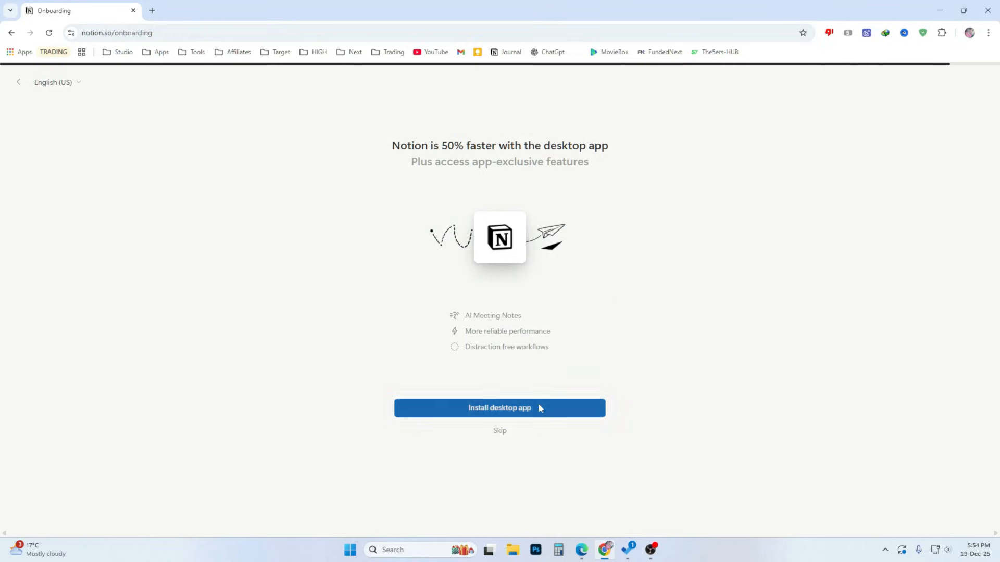
Step: Download the Notion desktop app from the onboarding page and run its installer
left_click(538, 408)
left_click(496, 319)
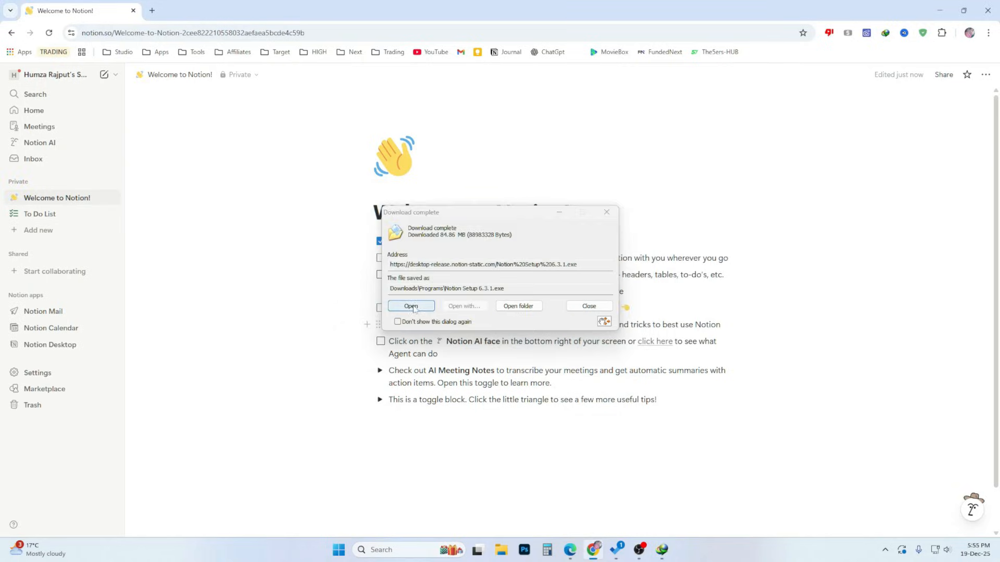
left_click(410, 304)
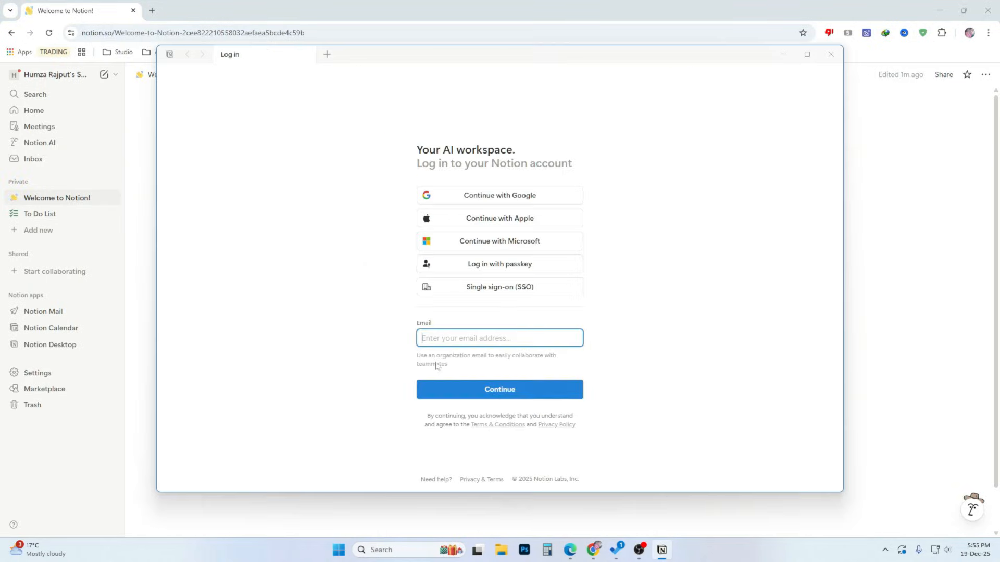
left_click(529, 196)
left_click(574, 264)
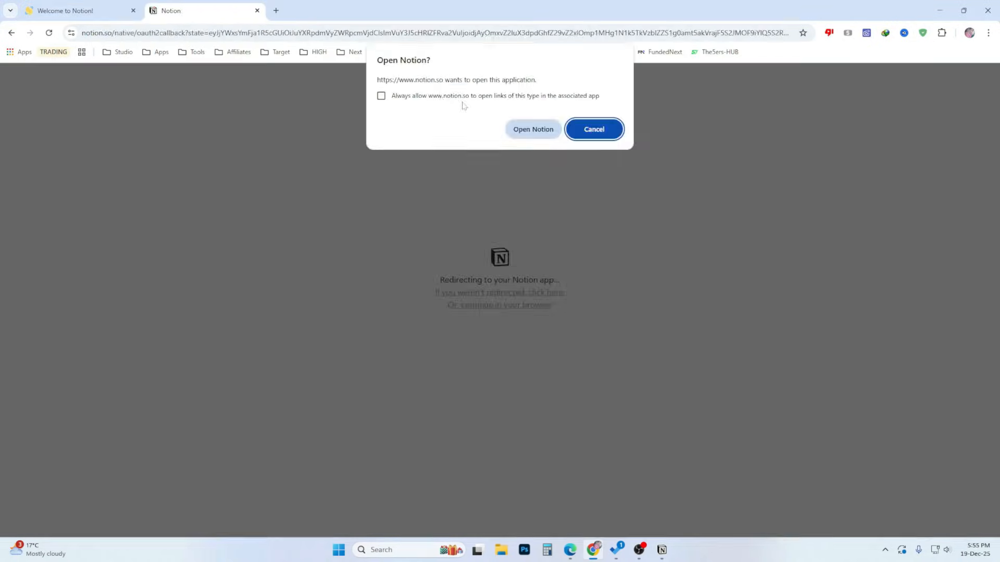
left_click(441, 99)
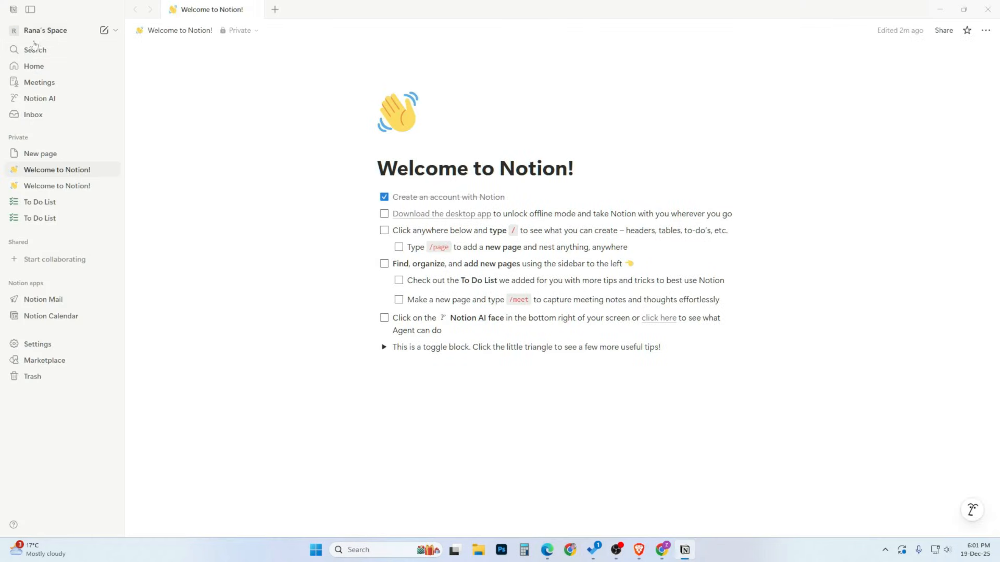
Step: Create a new private page titled "Trading Journal"
left_click(104, 30)
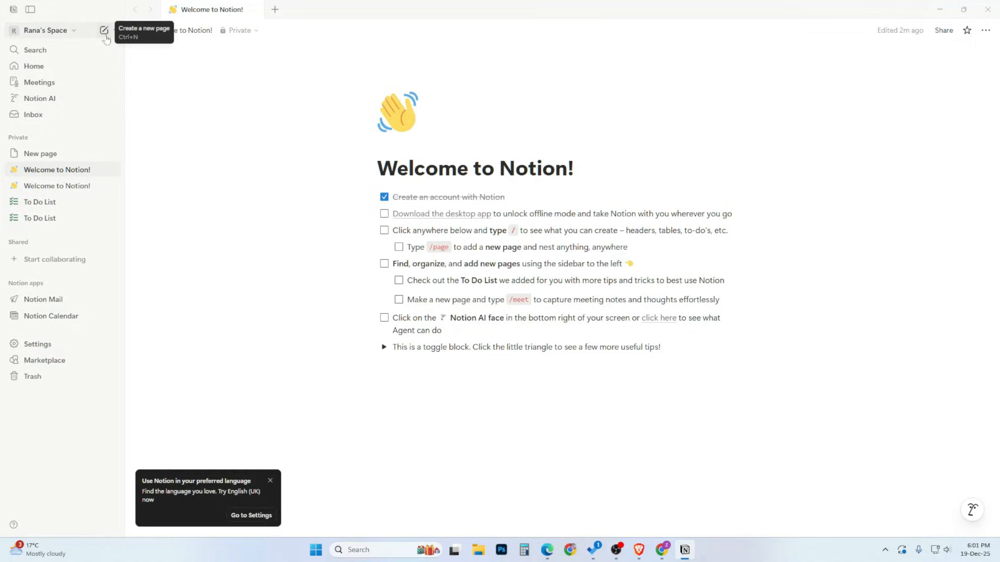
left_click(104, 32)
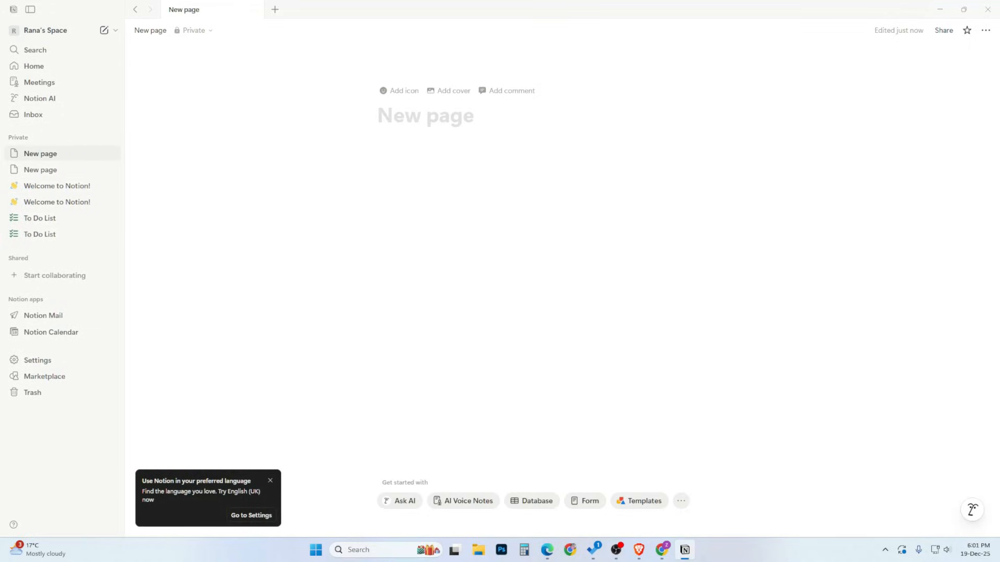
type("Trading Journal")
key("Return")
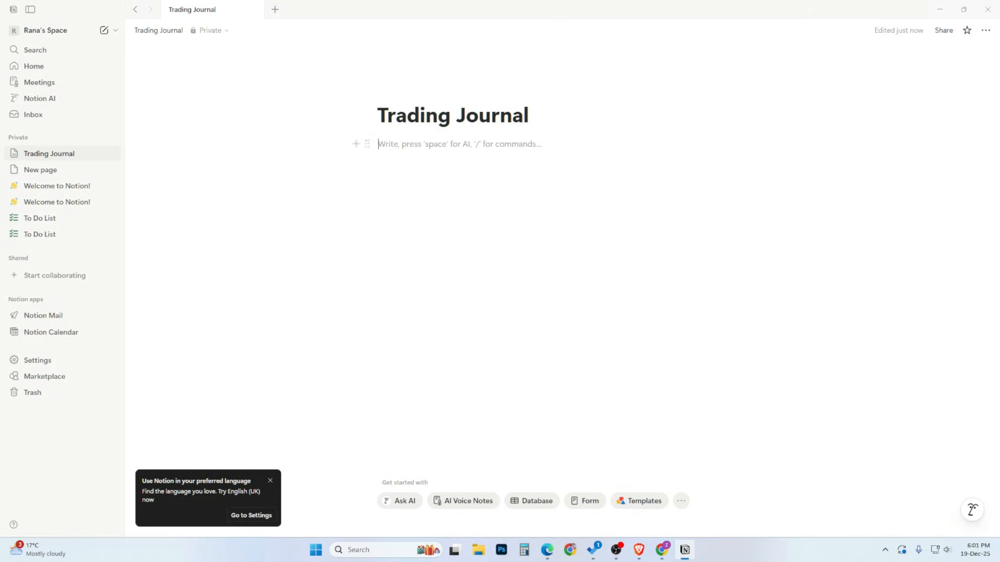
Step: Turn the page into an empty database and title it "Journal"
left_click(524, 503)
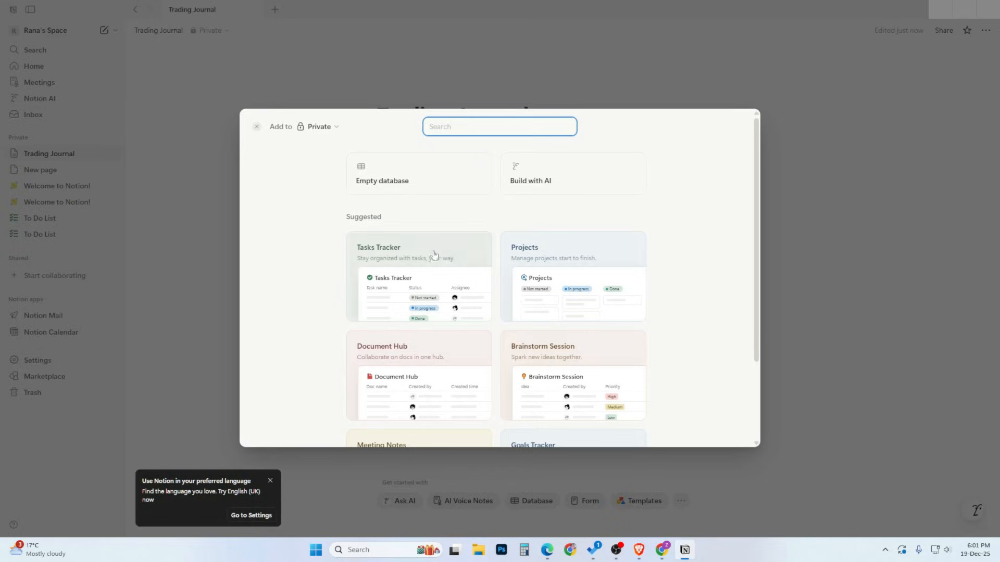
left_click(402, 178)
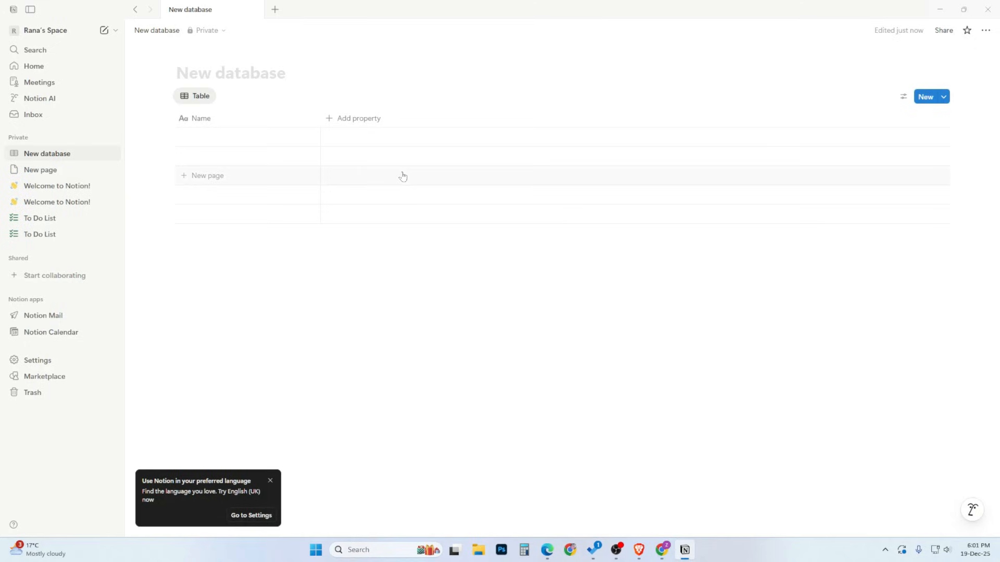
type("Journal")
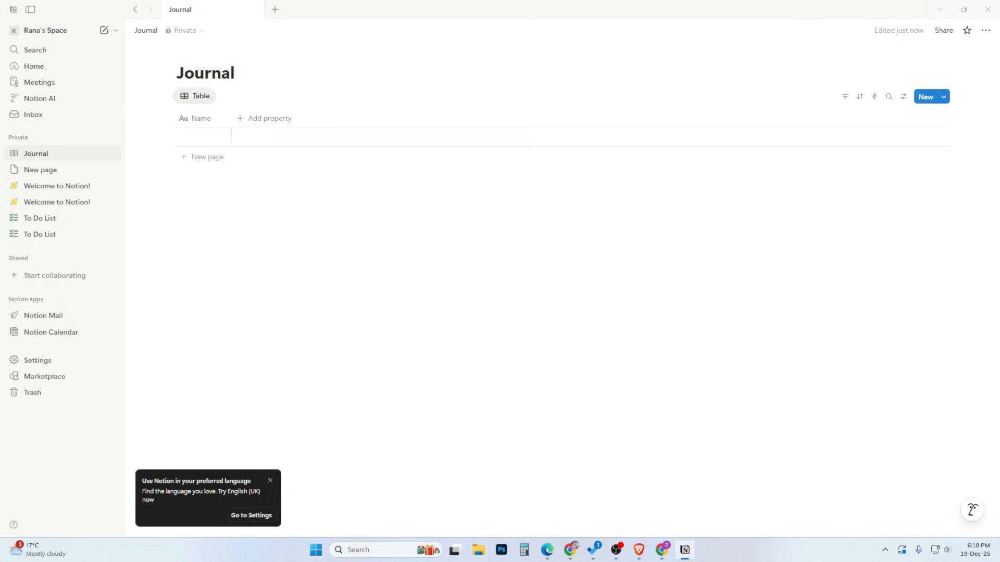
Step: Rename the Name property to "Strategy" and give it the recently used chart icon
left_click(215, 123)
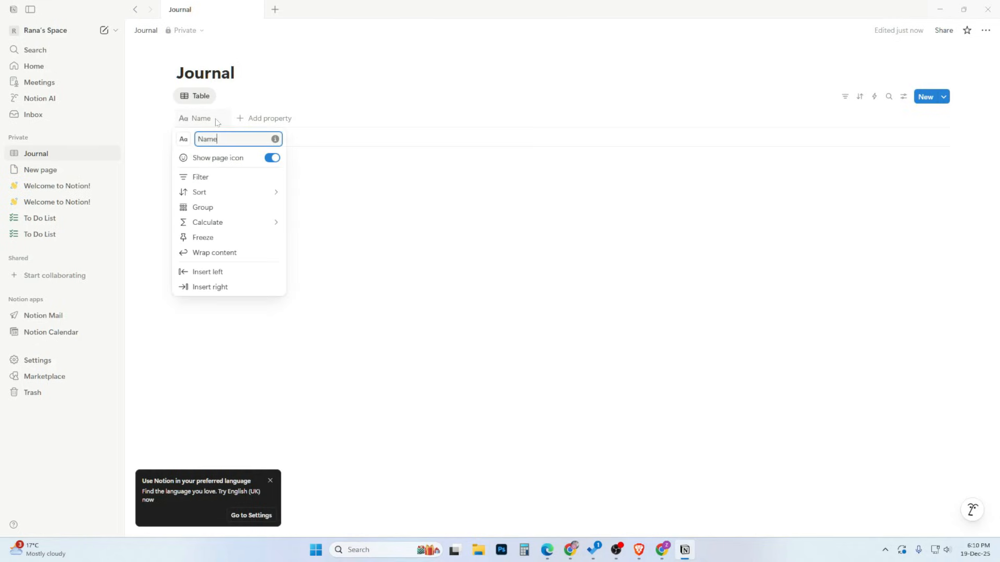
left_click_drag(219, 139, 197, 140)
type("Strategy")
left_click(183, 139)
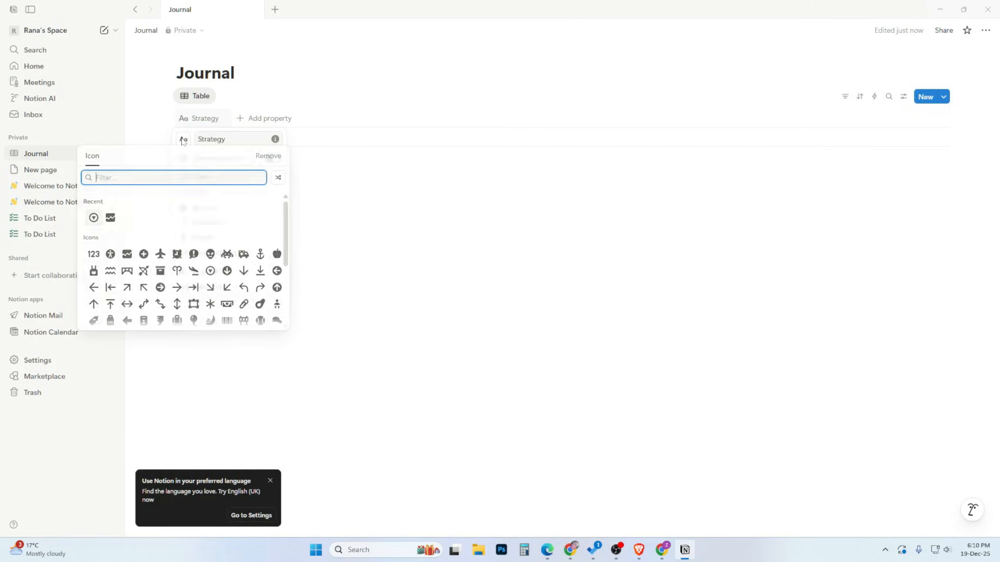
left_click(109, 219)
Step: Add a Select property named "Pair" after the Strategy column
left_click(264, 118)
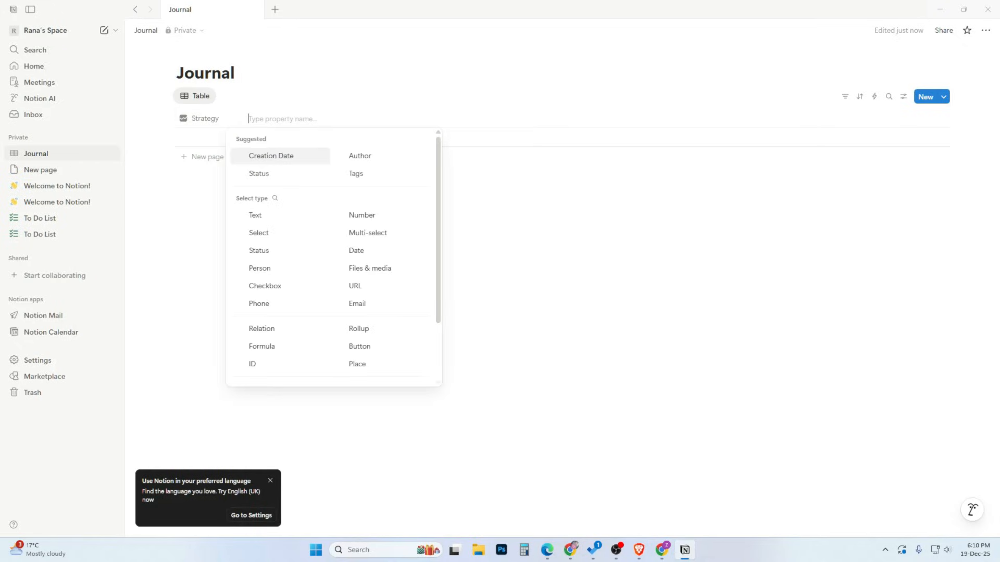
left_click(254, 233)
left_click(269, 124)
type("Pair")
Step: Add the options Gold, Btc and EurUsd to the Pair property
mouse_move(299, 162)
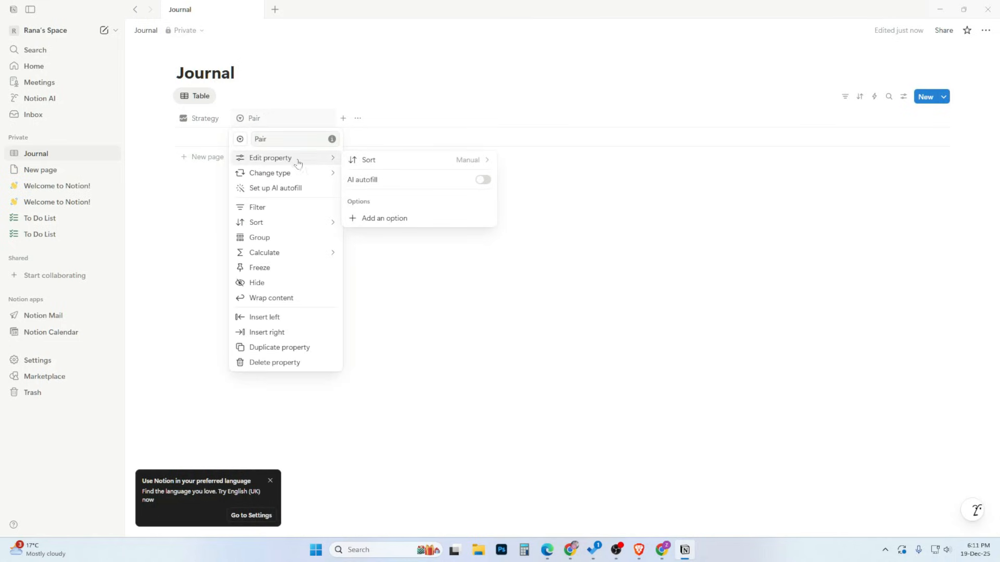
left_click(384, 218)
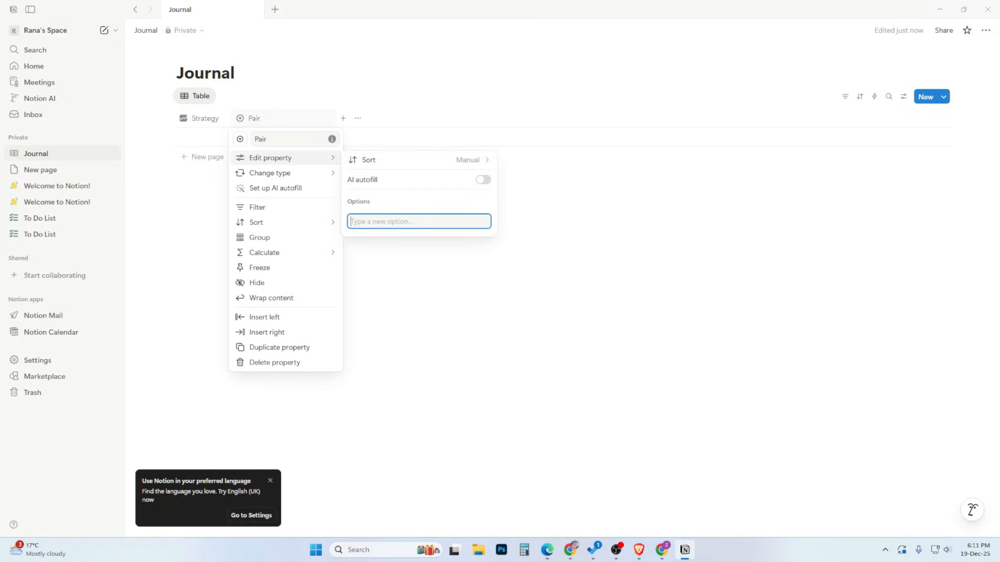
type("Gold")
key("Return")
type("Btc")
key("Return")
type("E")
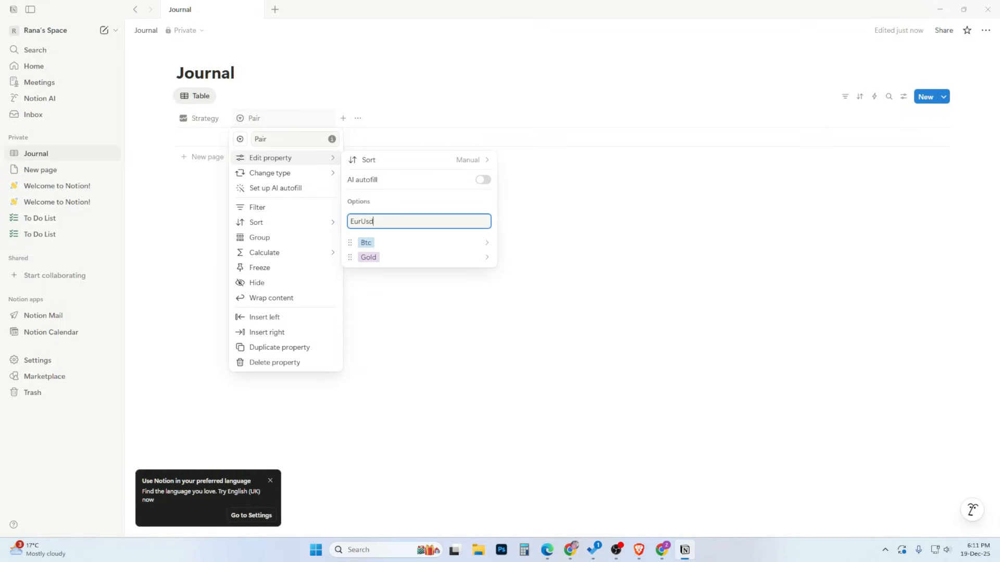
type("urUsd")
key("Return")
key("Escape")
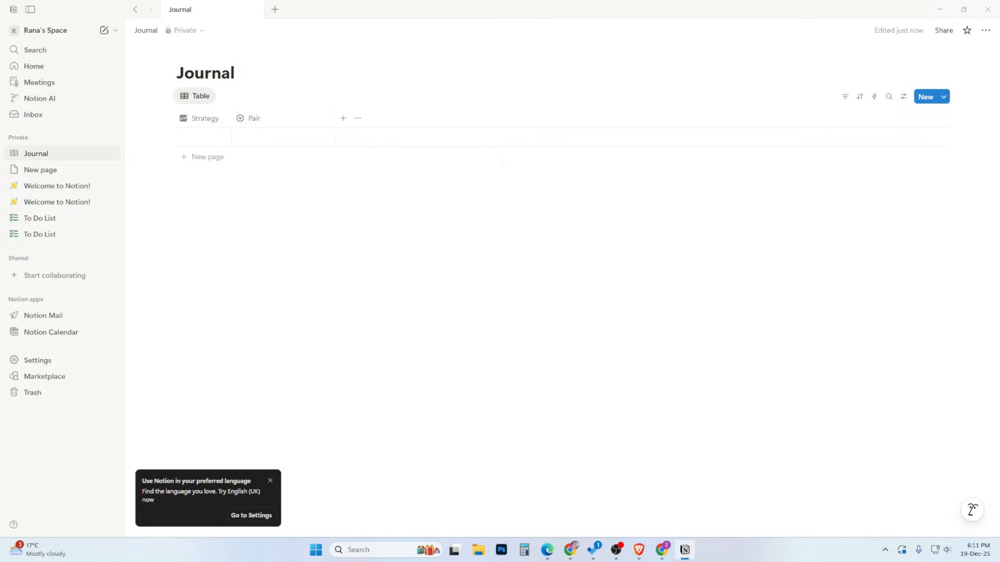
Step: Add a Select property named "Outcome" after the Pair column
left_click(343, 121)
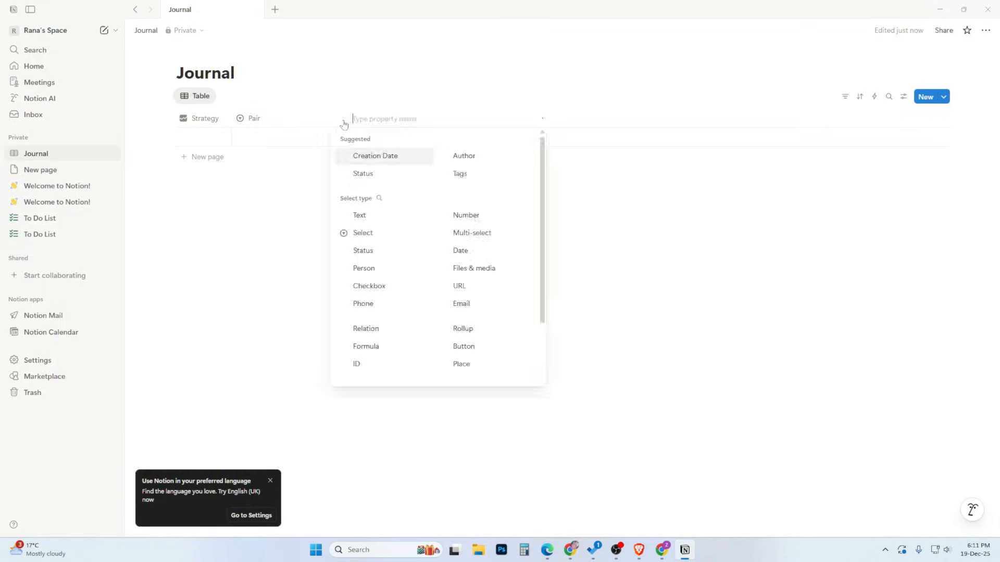
left_click(430, 233)
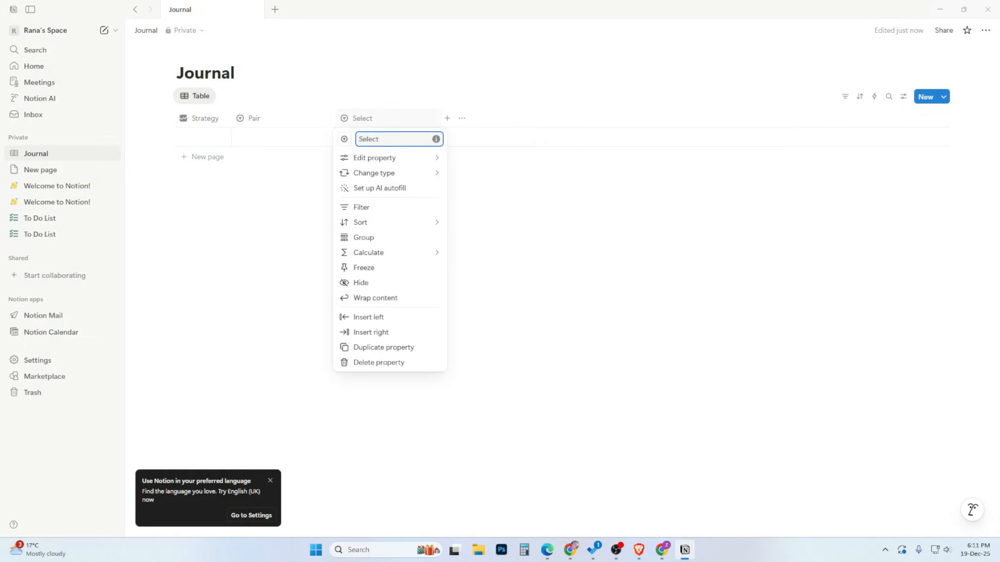
type("OutCome")
Step: Add the options Profit and Loss to the Outcome property
left_click(375, 157)
left_click(484, 218)
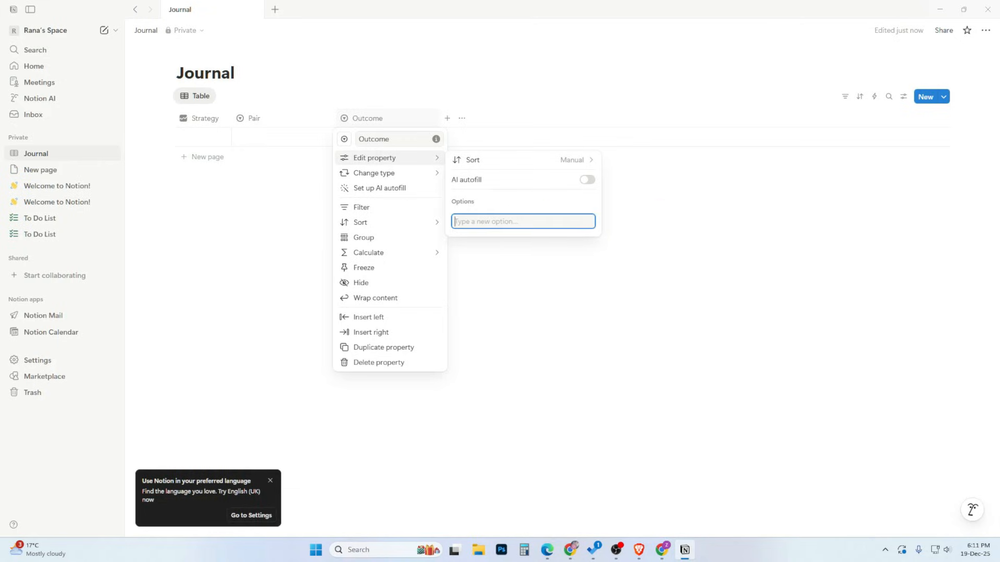
type("Profit")
key("Return")
type("Loss")
key("Return")
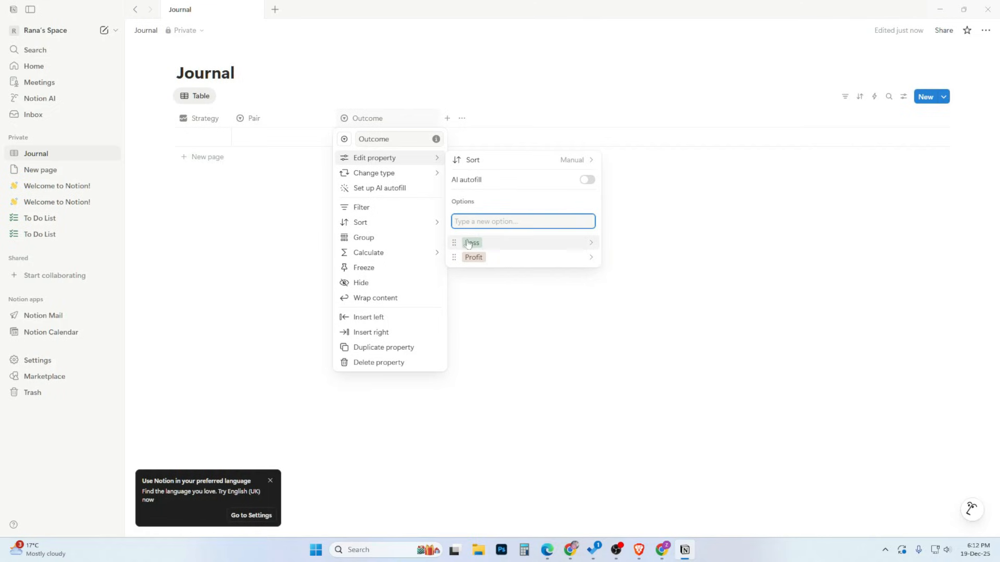
Step: Set the Loss option's colour to red and open the Profit option's settings
left_click(591, 247)
left_click(512, 434)
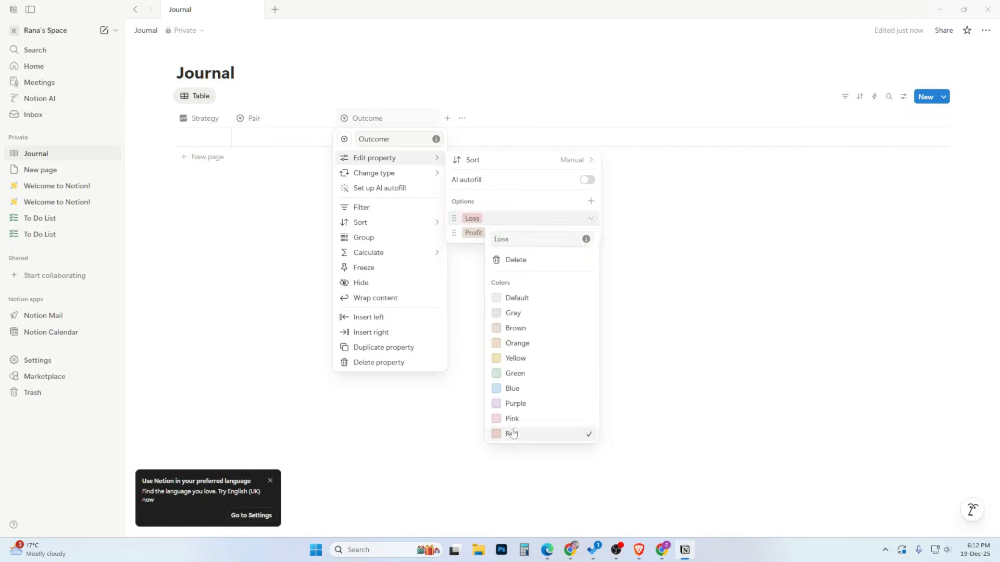
left_click(477, 234)
Step: Add a Date property after the Outcome column and set its date format to Short date
left_click(447, 119)
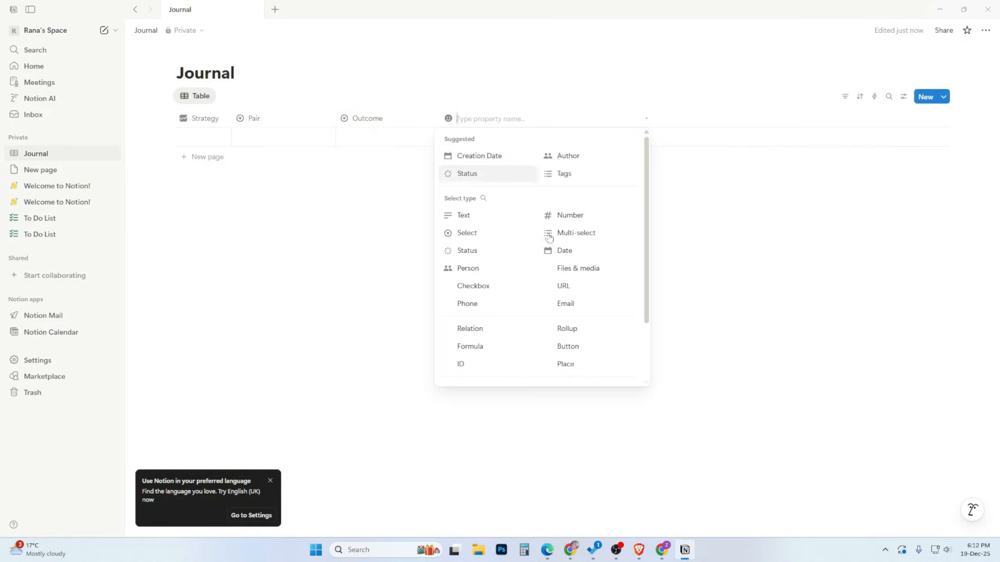
left_click(620, 251)
left_click(458, 118)
mouse_move(478, 157)
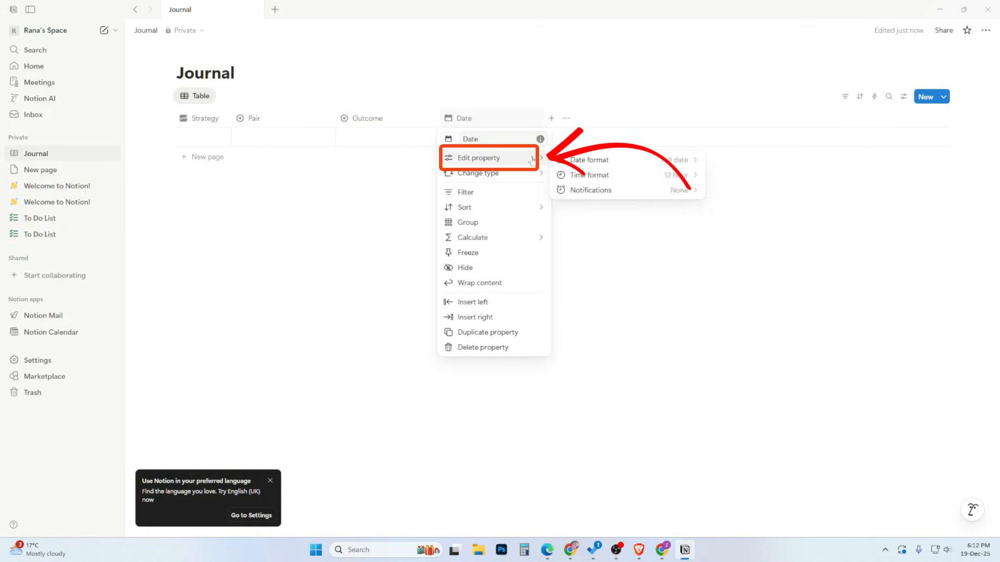
left_click(589, 160)
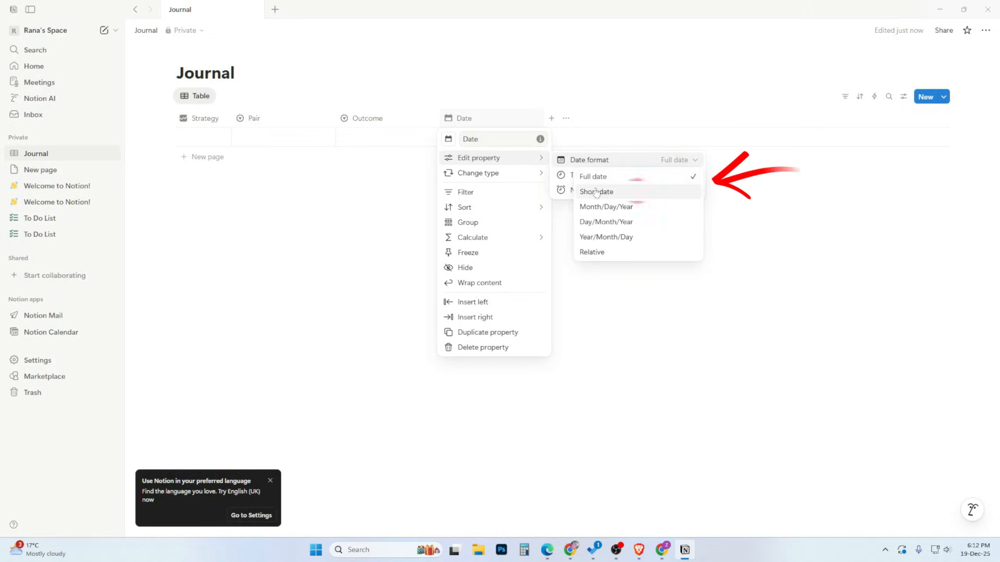
left_click(623, 192)
key("Escape")
Step: Add a Text property named "Risk %" after the Date column
left_click(551, 118)
left_click(567, 209)
left_click(565, 118)
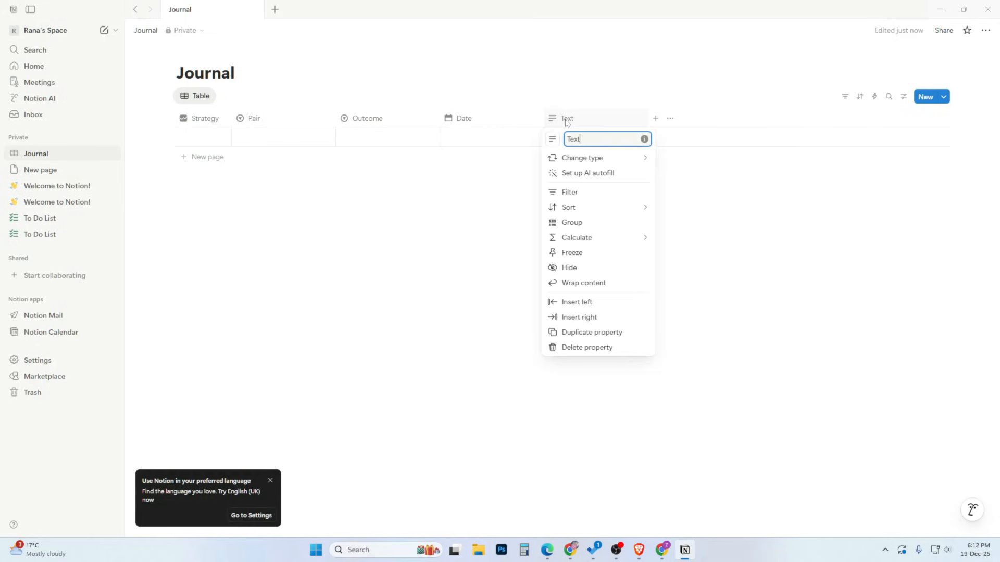
type("Risk %")
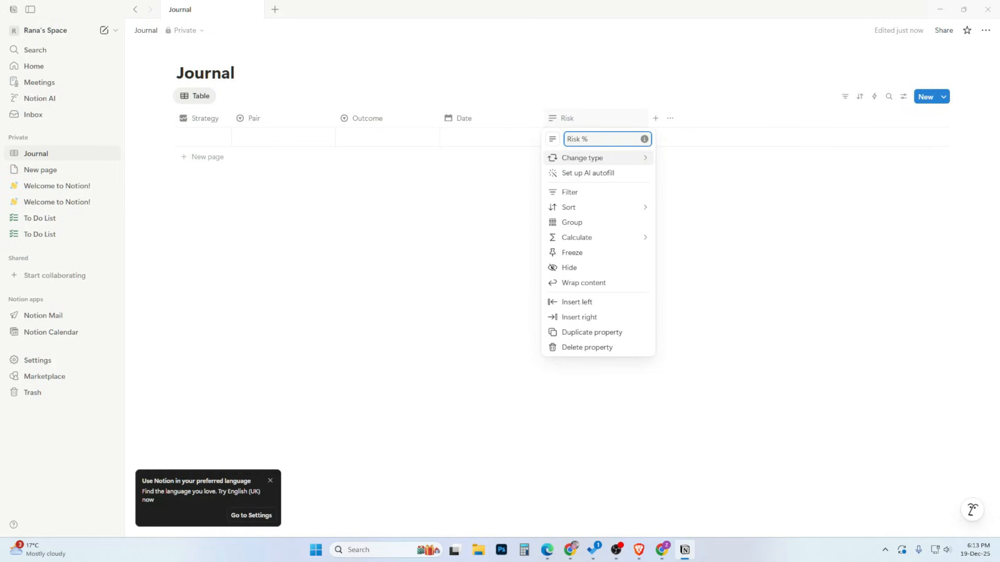
Step: Change the Risk % property to the Select type and add the options 0.5%, 1% and 2%
left_click(602, 158)
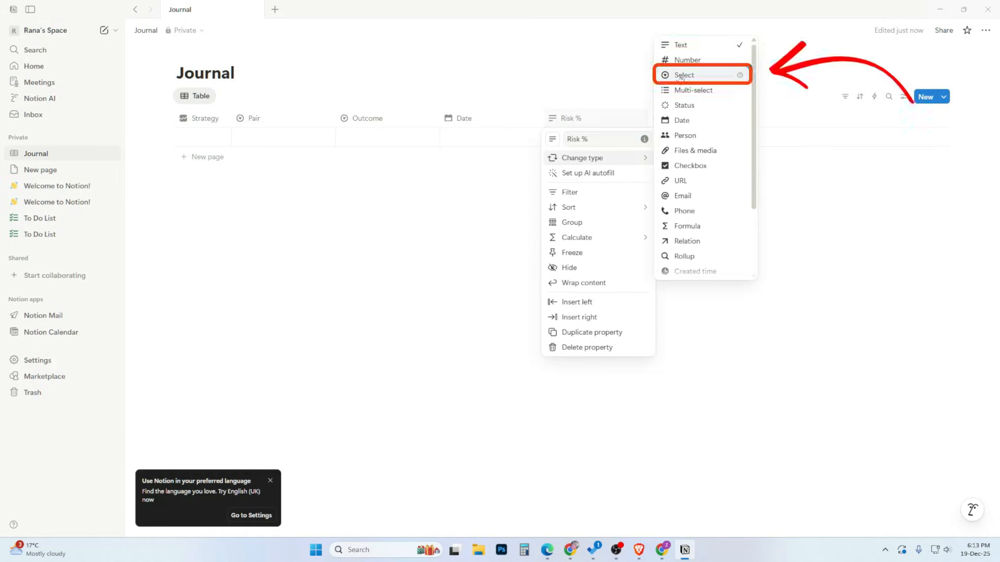
left_click(680, 75)
left_click(578, 120)
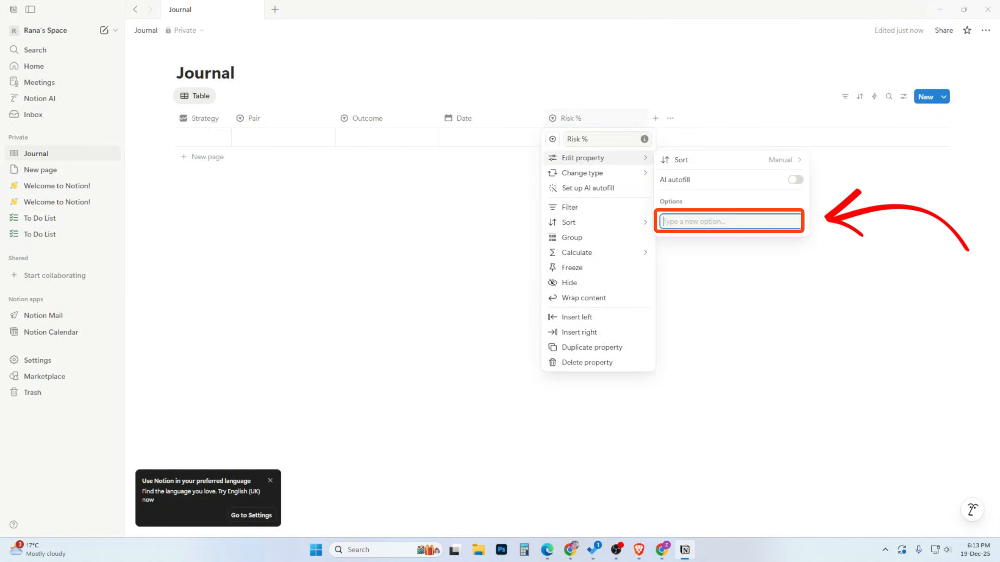
type("0.5%")
key("Return")
type("1%")
key("Return")
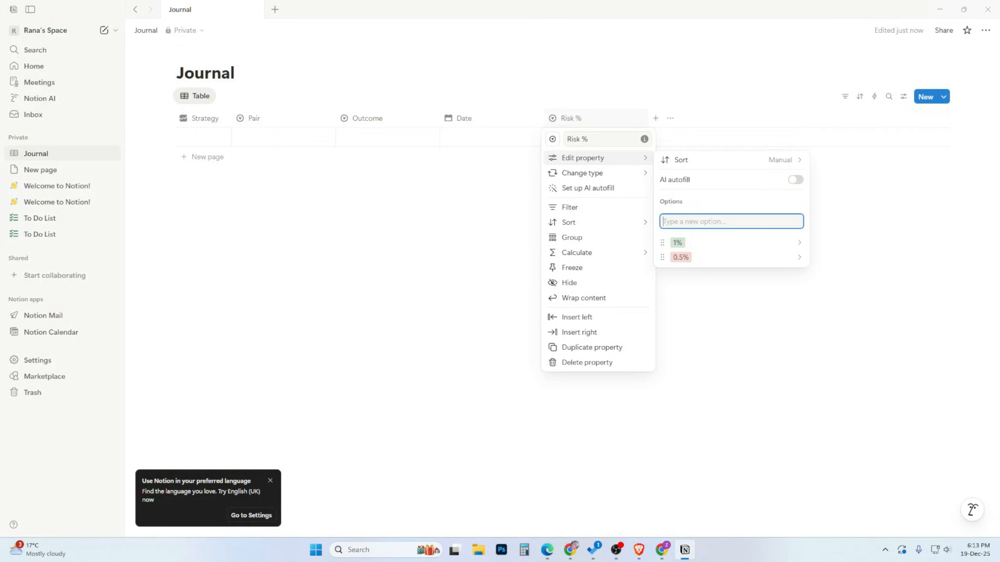
type("2%")
key("Return")
key("Escape")
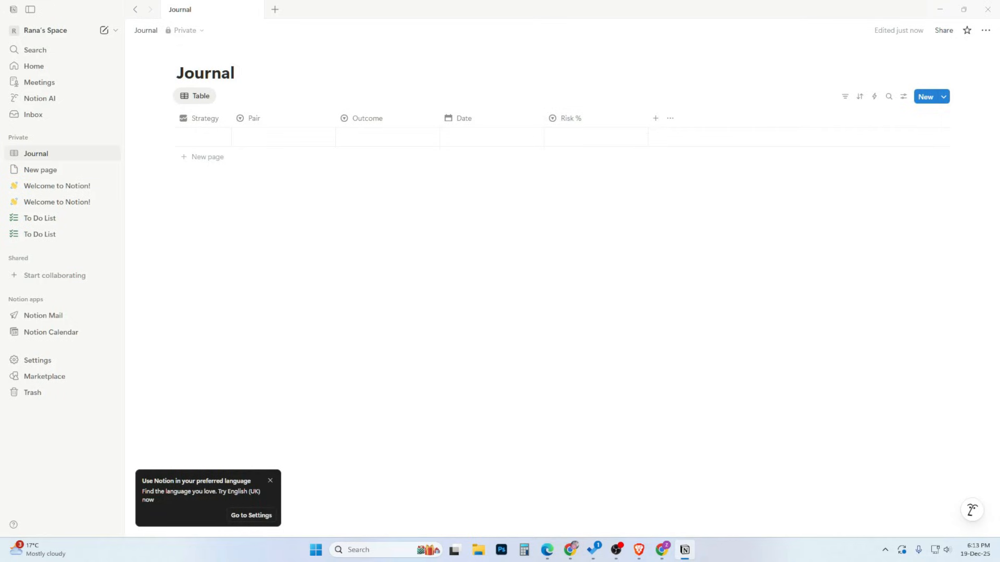
Step: Add a Text property named "R:R" after the Risk % column
left_click(655, 118)
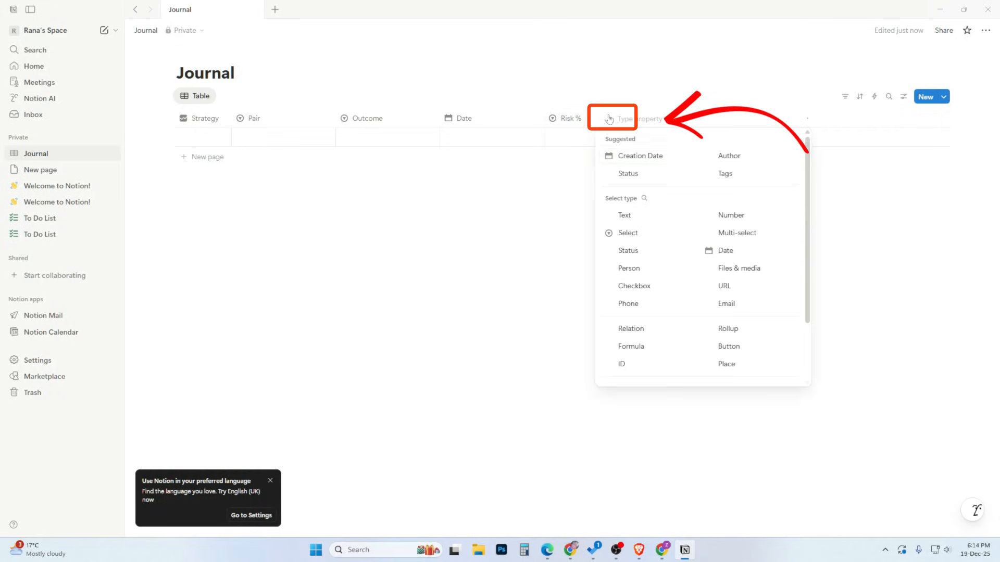
left_click(620, 214)
left_click(636, 123)
type("R:R")
key("Escape")
Step: Add a Number property named "Profit/Loss" after the R:R column
left_click(712, 118)
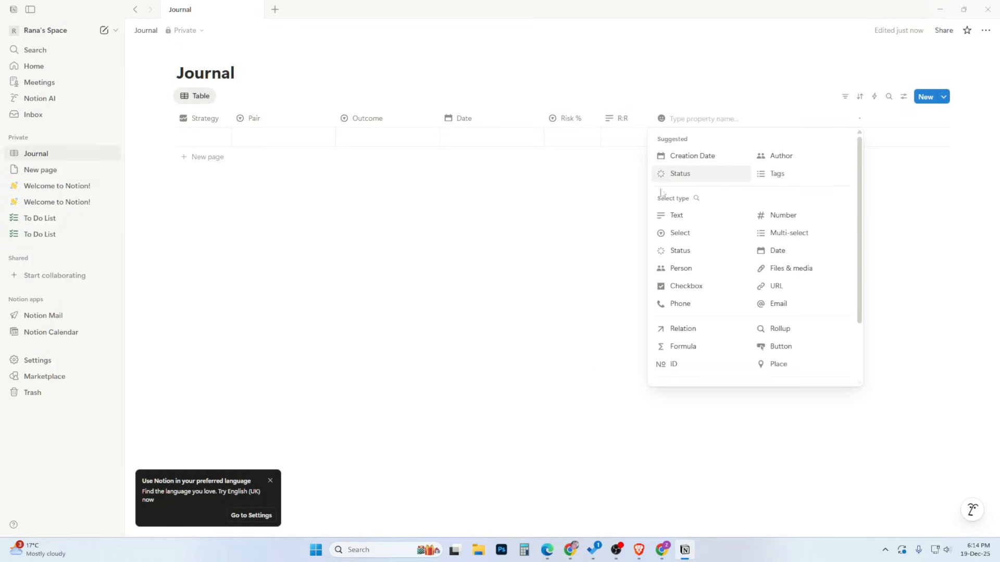
left_click(752, 215)
left_click(682, 118)
key("BackSpace")
type("Profit/Loss")
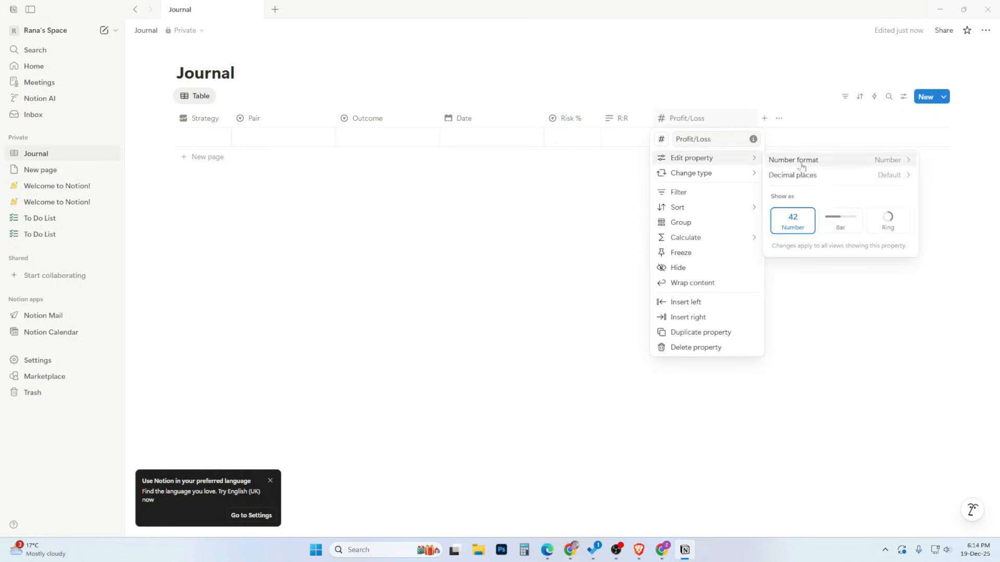
left_click(617, 200)
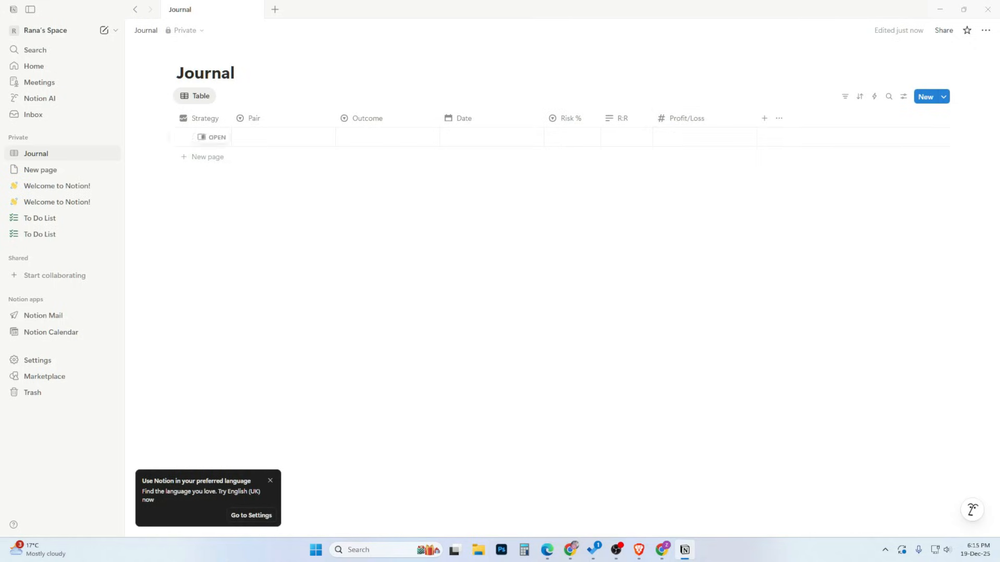
Step: Add a Select property named "Bias" after the Profit/Loss column, with the options Bullish and Bearish
left_click(763, 124)
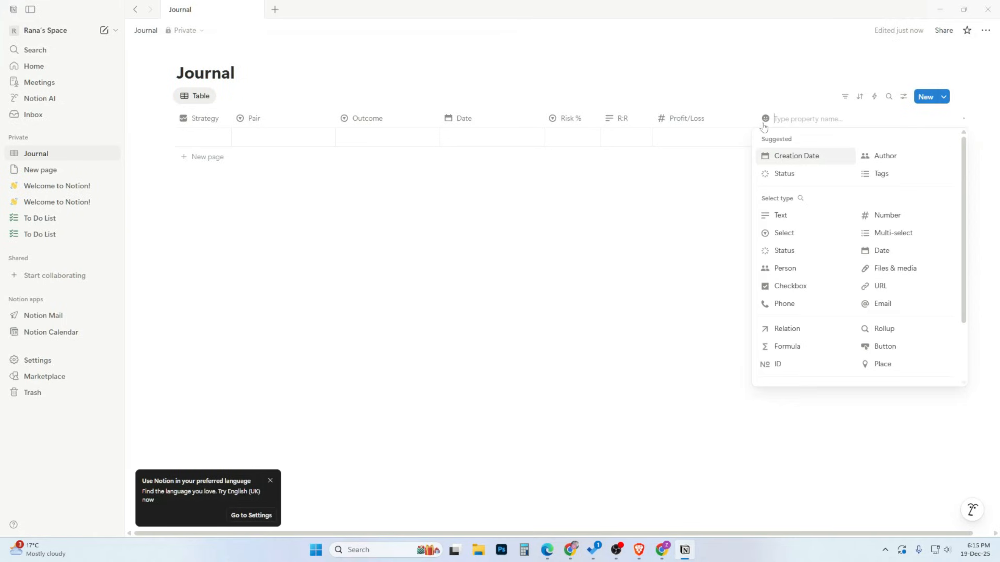
left_click(785, 234)
type("B")
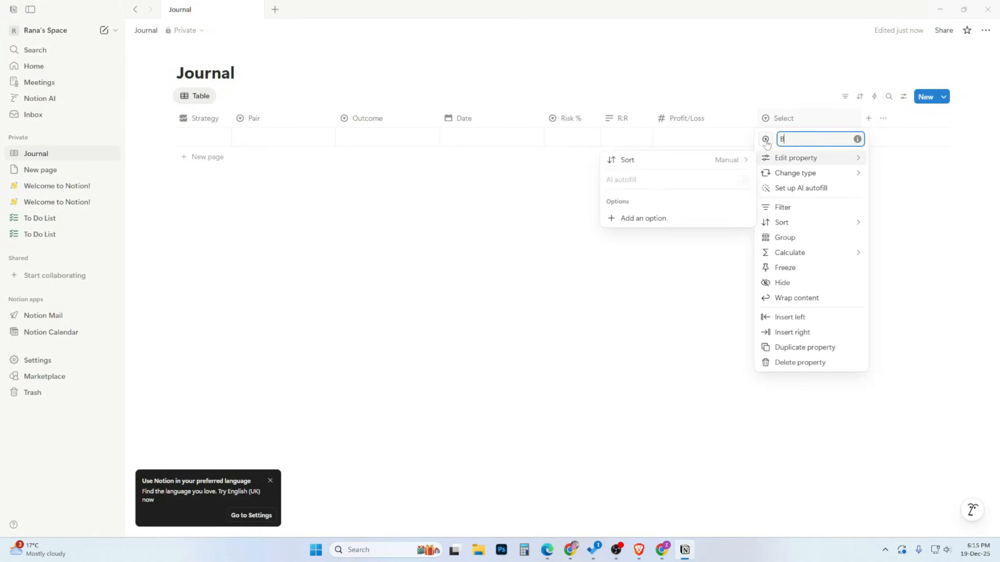
type("ias")
left_click(643, 219)
type("Bullish")
key("Return")
type("Bearish")
key("Return")
Step: Set the Bias property's Bearish option to red and its Bullish option to green
left_click(745, 218)
left_click(667, 433)
left_click(628, 233)
left_click(679, 391)
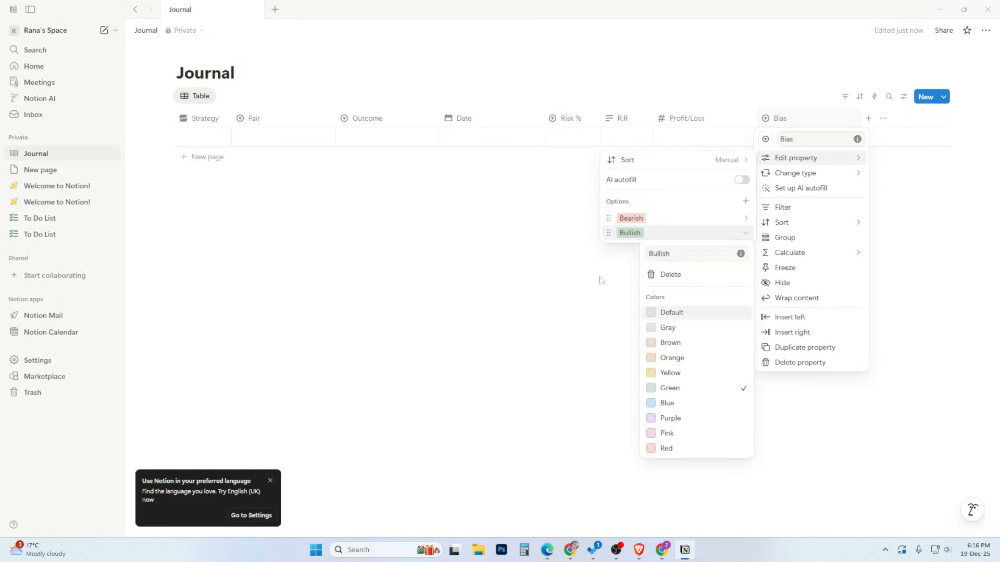
left_click(599, 280)
Step: Add a Select property named "Entry T.F" after the Bias column
left_click(868, 119)
left_click(825, 232)
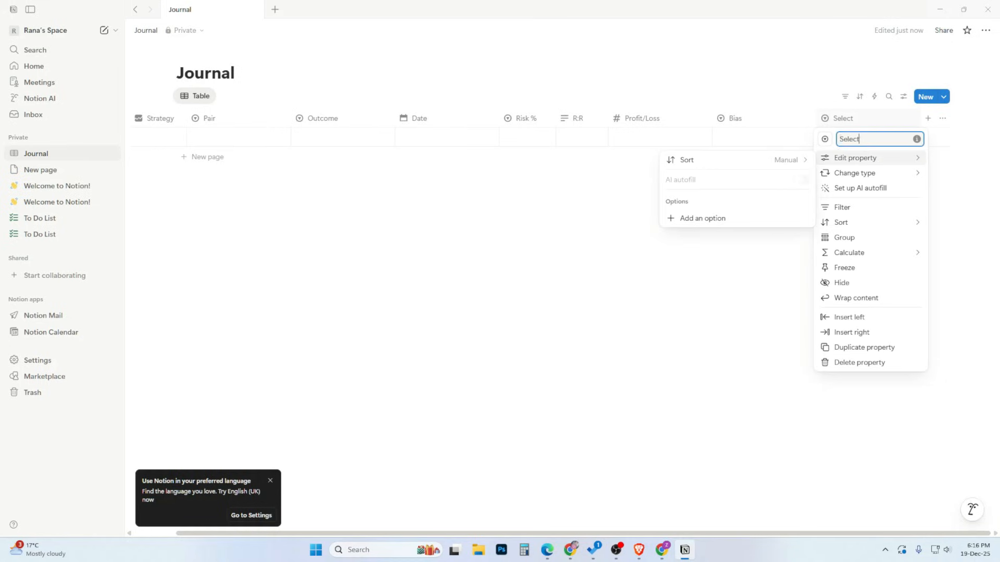
type("Entry T.S")
key("BackSpace")
type("F")
key("Return")
Step: Add the options 15M and 1HR to the Entry T.F property
left_click(702, 218)
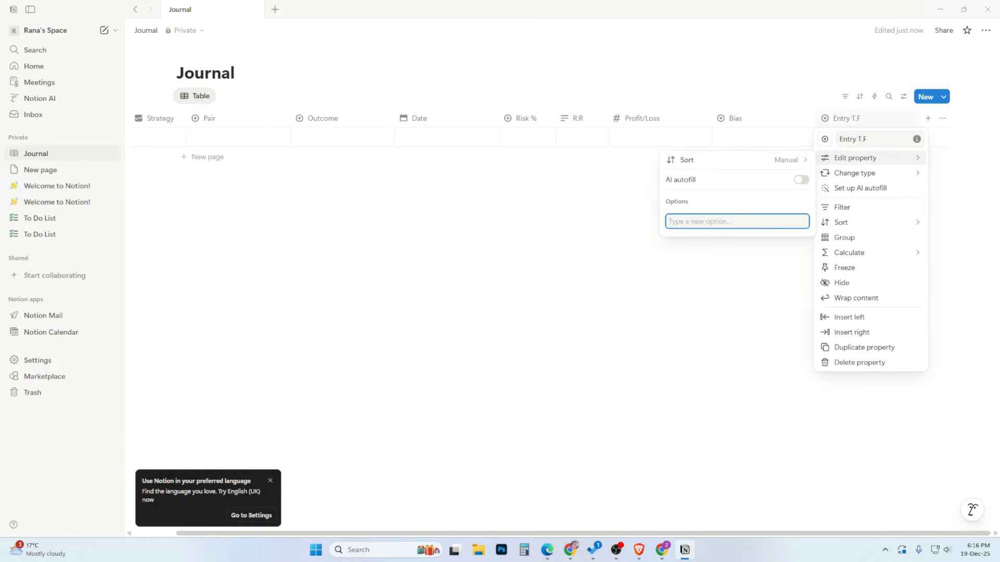
type("15M")
key("Return")
type("1")
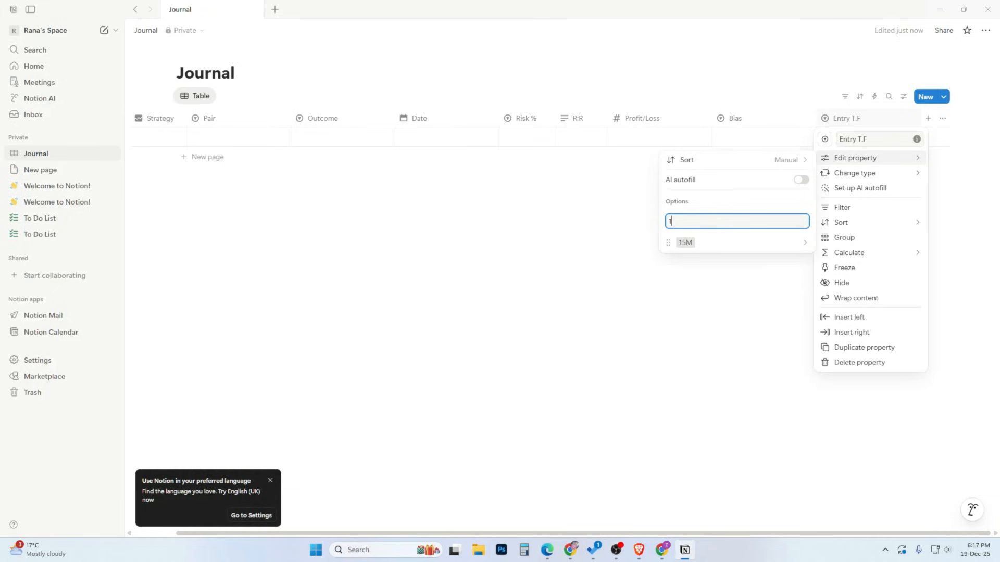
type("HR")
key("Return")
key("Escape")
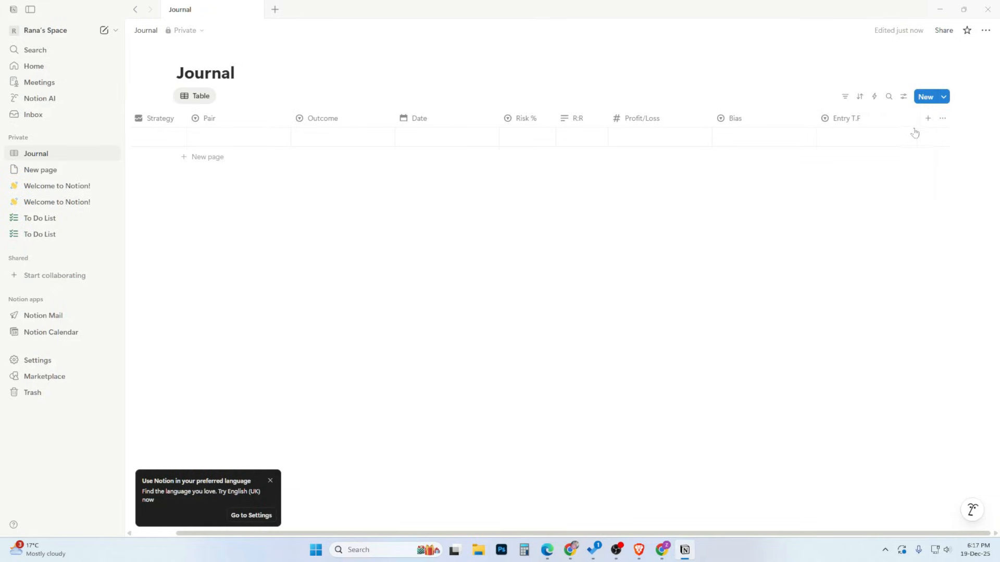
Step: Add a Text property named "Journal" after the Entry T.F column and dismiss the language suggestion notice
left_click(928, 118)
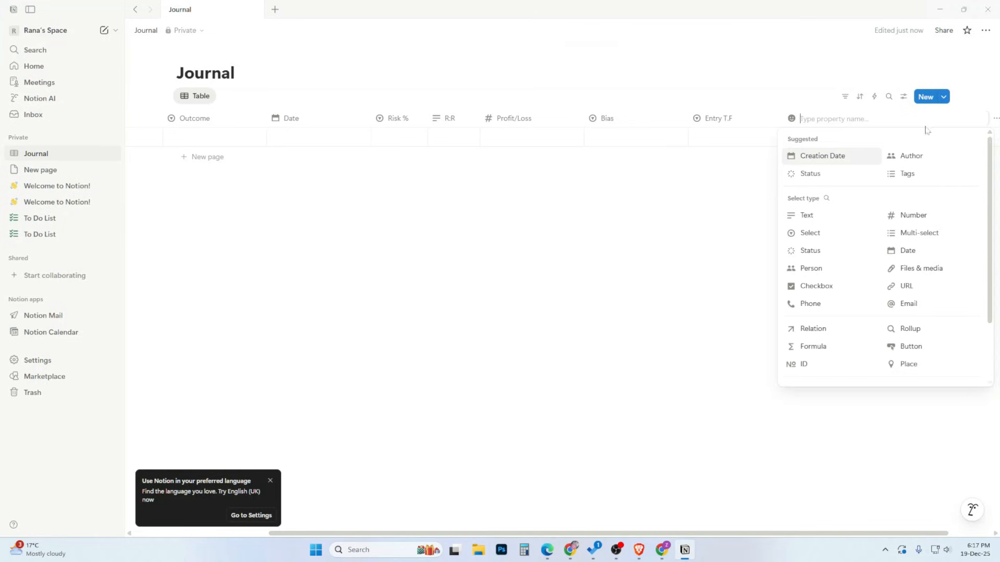
left_click(806, 215)
left_click(845, 116)
key("ctrl+a")
type("Journal")
left_click(854, 158)
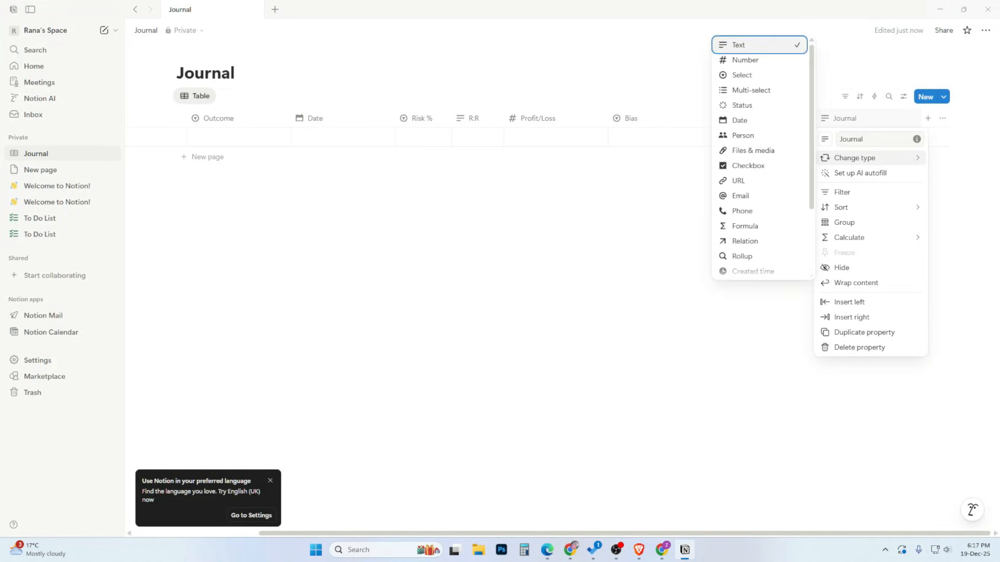
left_click(783, 285)
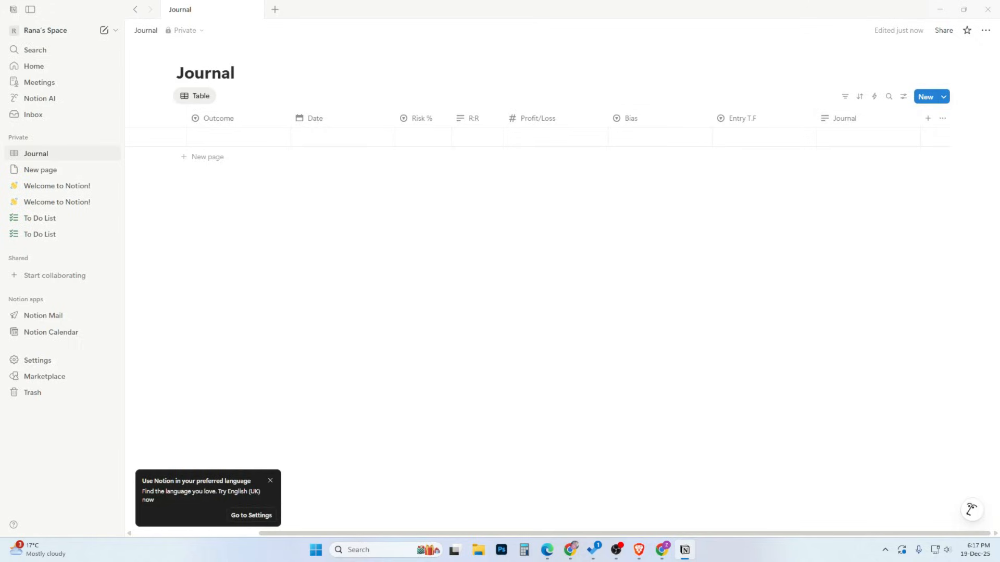
left_click(270, 480)
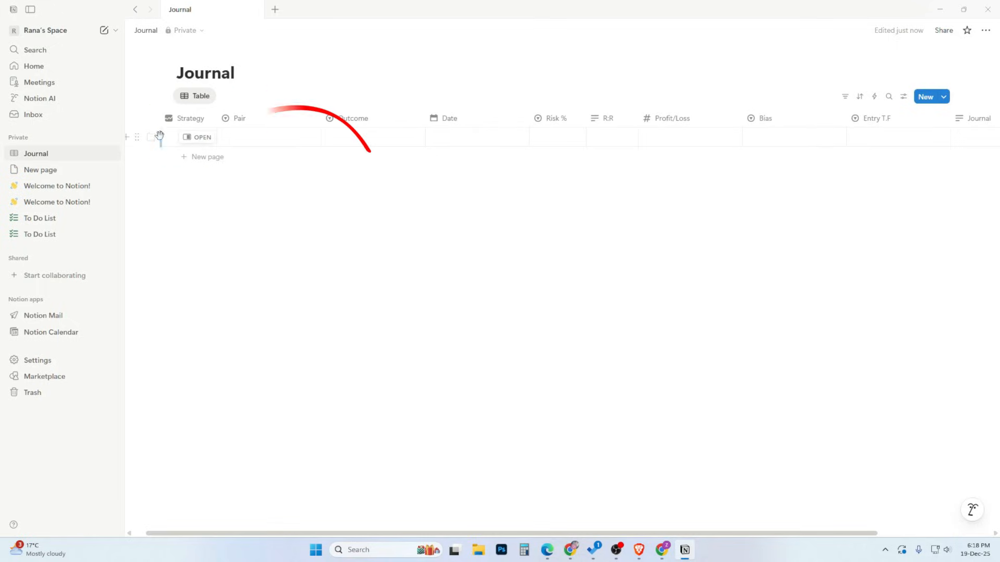
Step: Enter "D/S" as the first entry's Strategy and give it the green check mark emoji as its icon
left_click(168, 140)
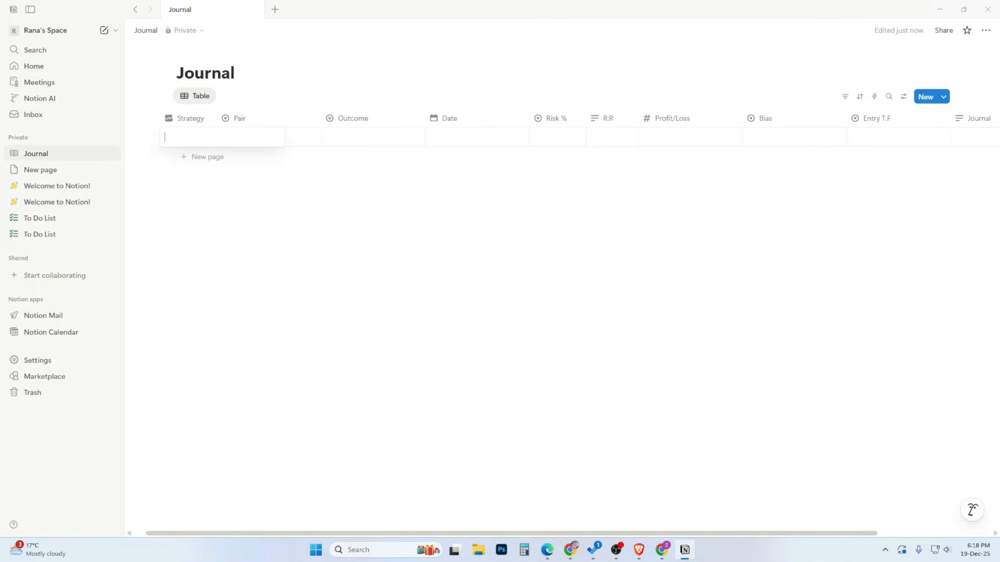
key("Return")
left_click(169, 137)
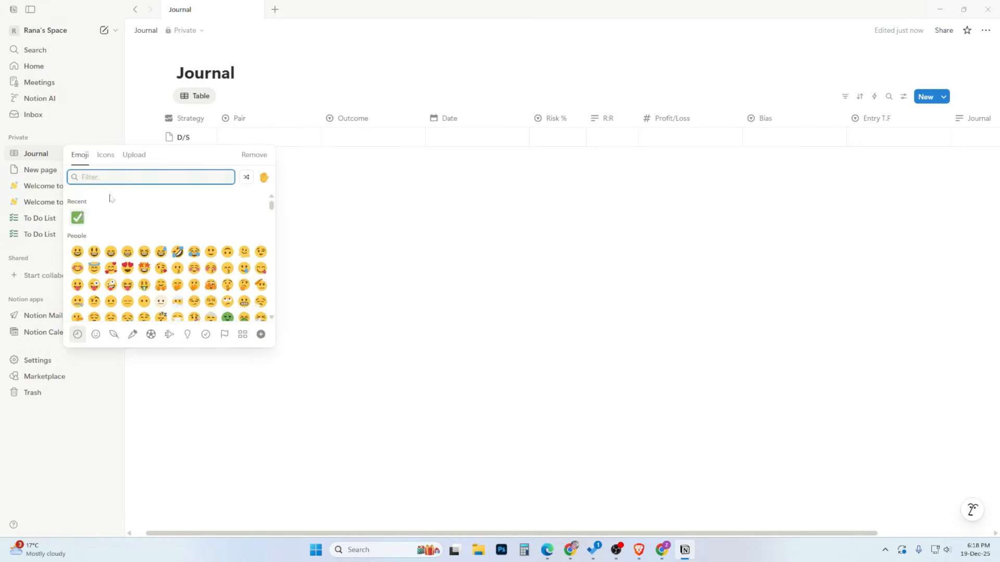
left_click(78, 218)
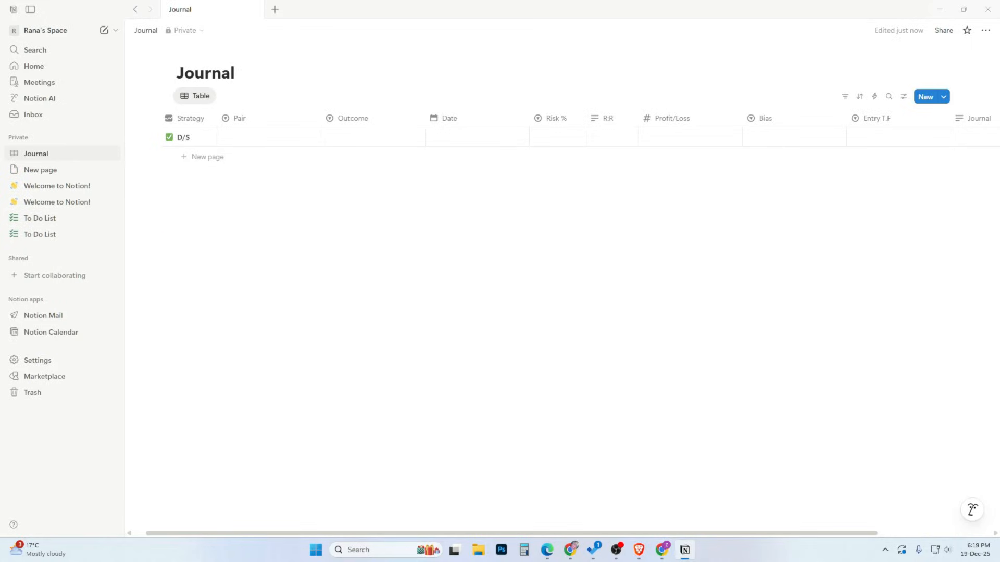
Step: Set the D/S entry's Pair to Gold and its Outcome to Profit, narrowing both columns
left_click(242, 140)
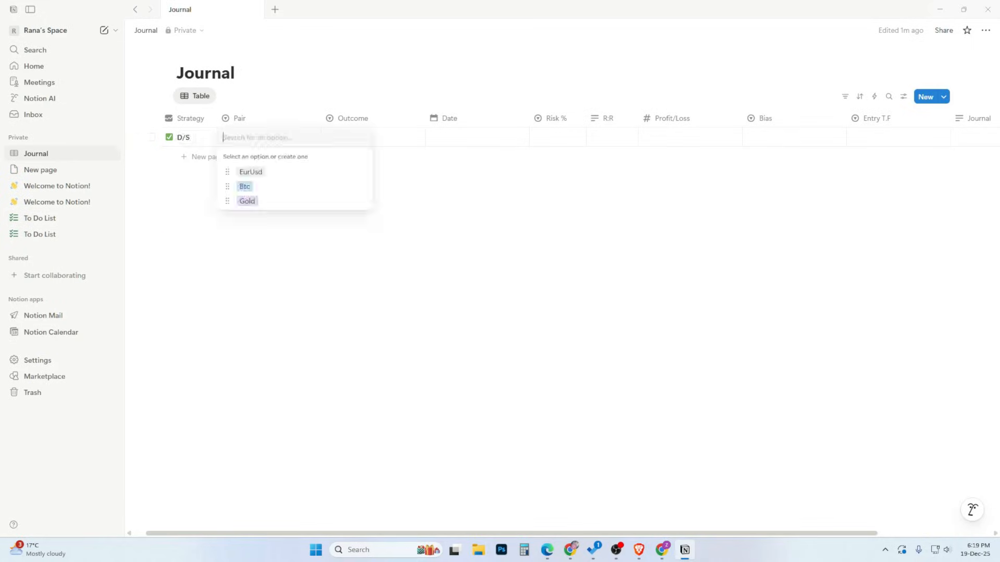
left_click(247, 202)
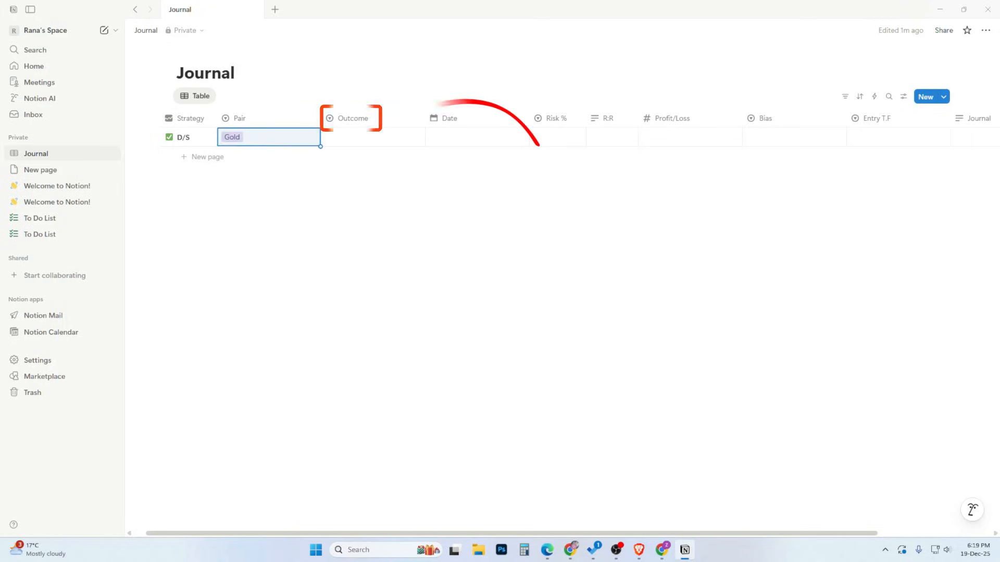
left_click(294, 137)
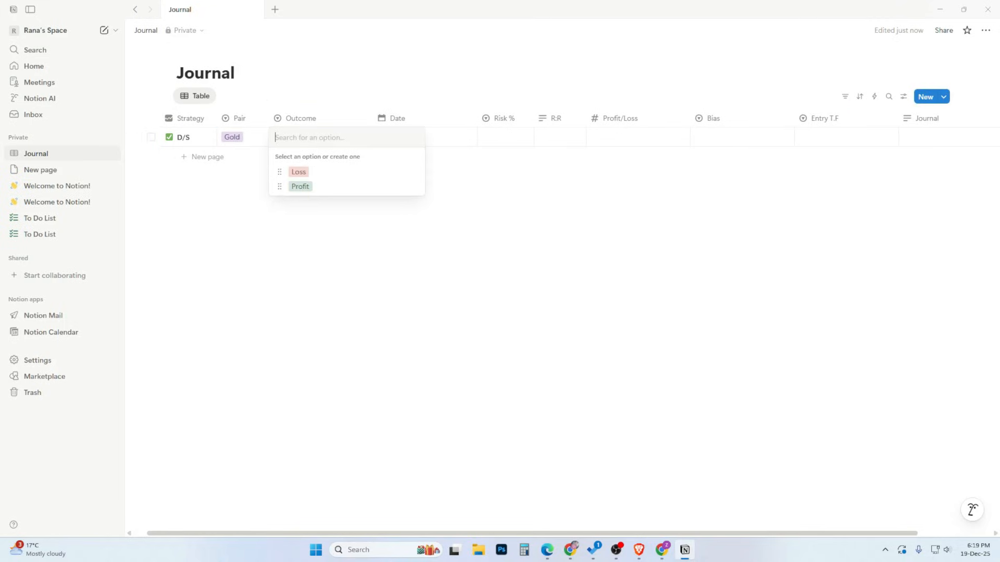
left_click(307, 189)
left_click_drag(373, 121, 321, 122)
Step: Set the D/S entry's Date to Dec 18 and narrow the Date column
left_click(343, 137)
left_click(403, 243)
left_click(427, 125)
left_click_drag(425, 121, 373, 122)
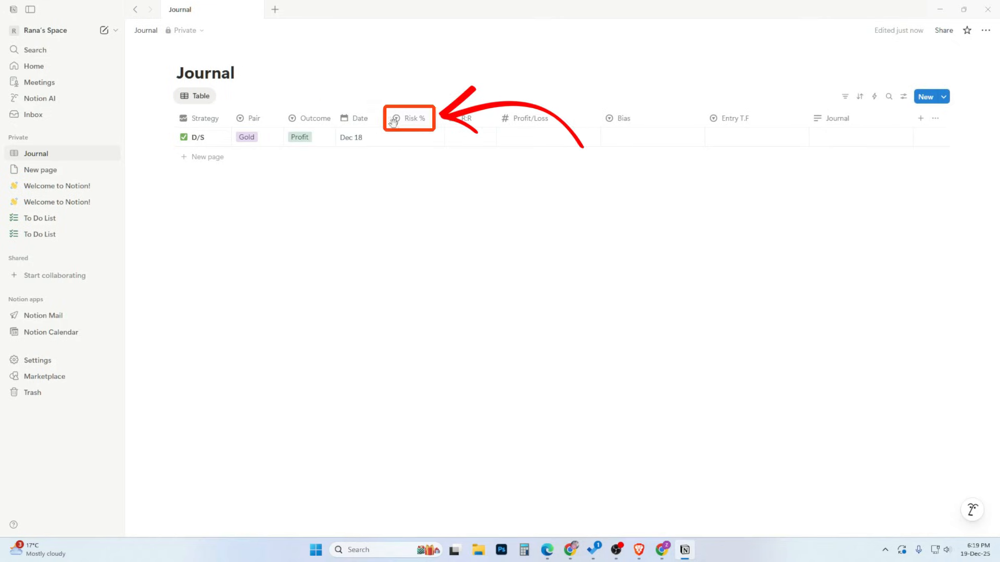
Step: Set the D/S entry's Risk % to 0.5% and its R:R to 1:3
left_click(407, 138)
left_click(411, 198)
left_click(466, 138)
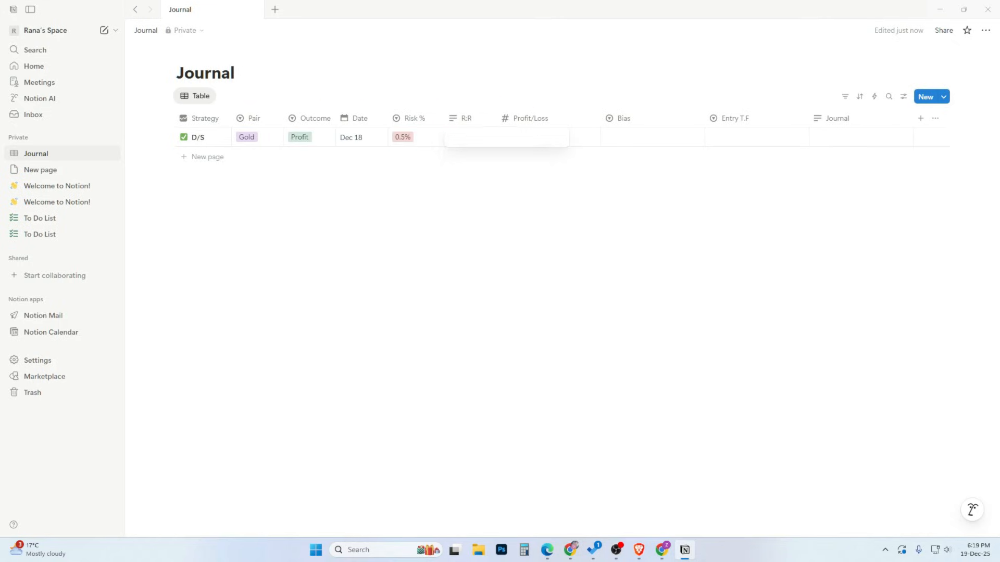
type("1:3")
key("Return")
Step: Enter 500 as the D/S entry's Profit/Loss and set the property's number format to US Dollar (USD)
left_click(544, 137)
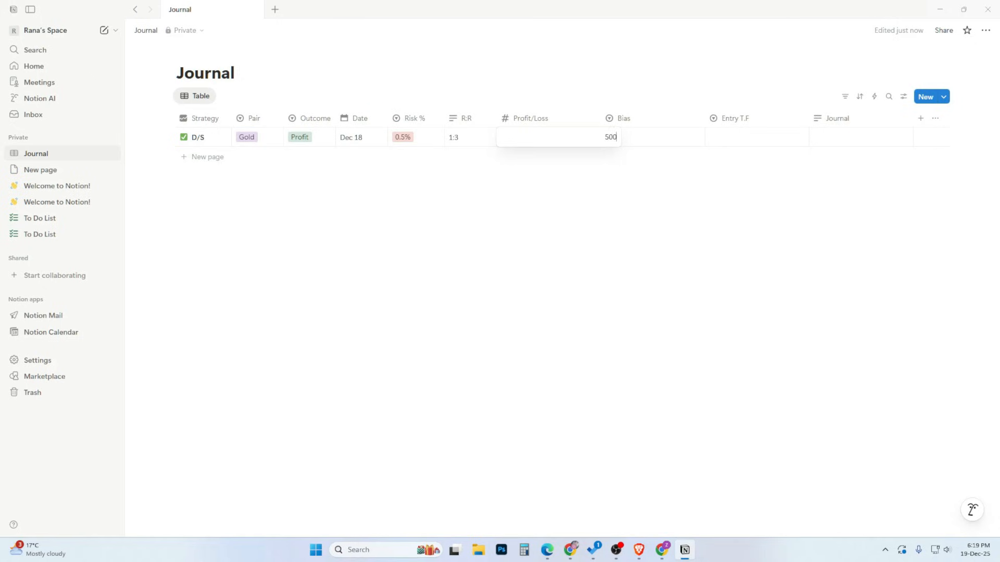
key("Return")
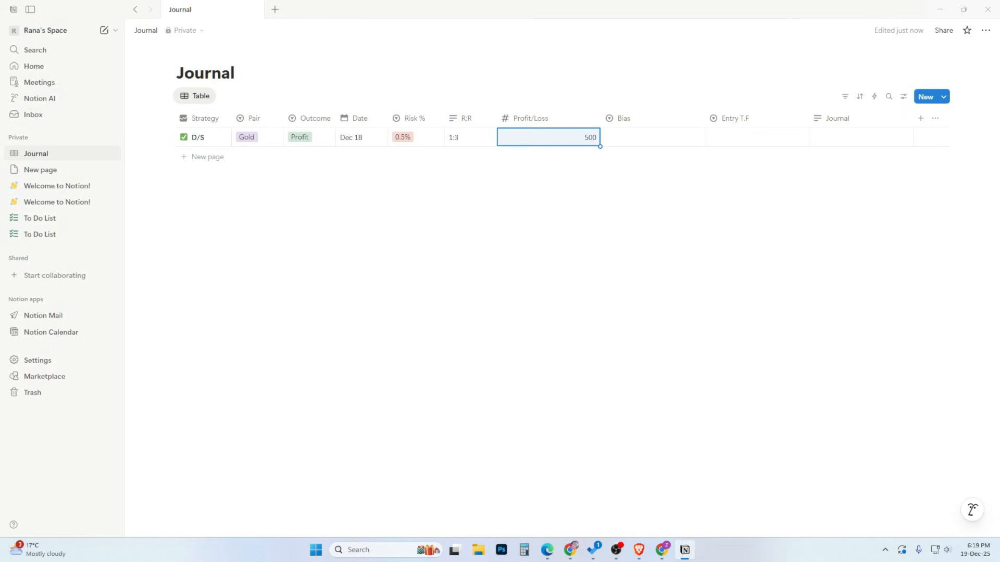
left_click(543, 120)
mouse_move(536, 157)
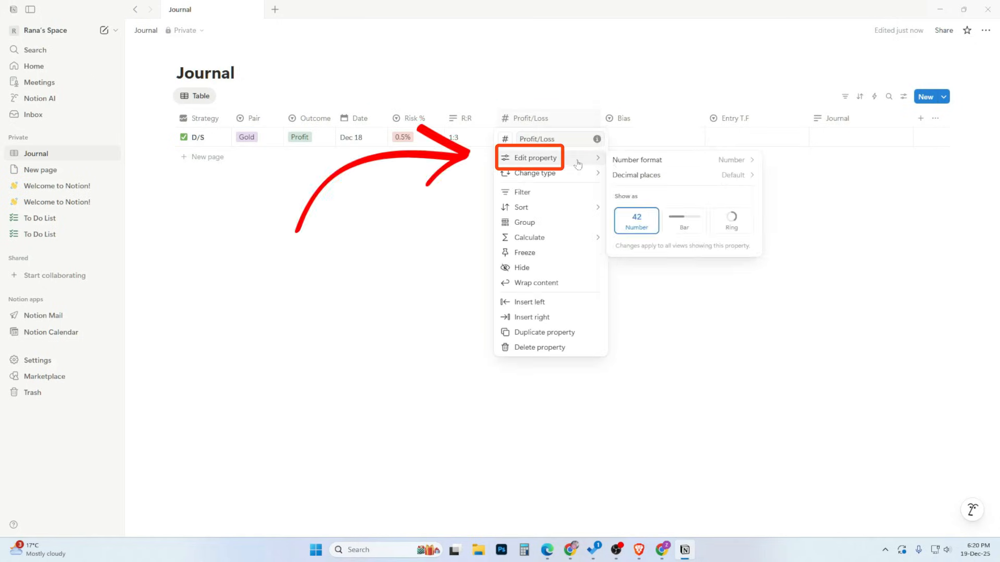
left_click(636, 161)
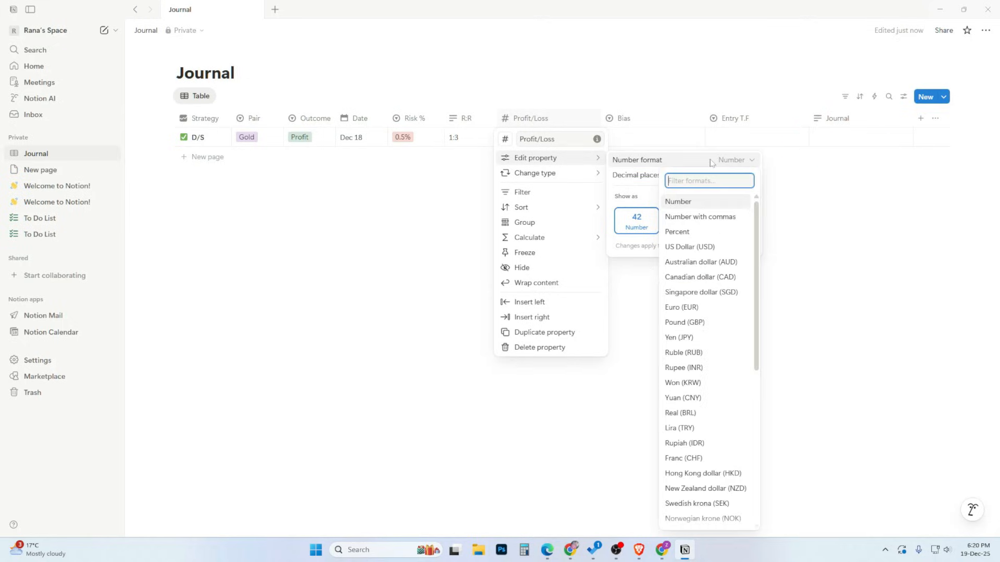
left_click(689, 246)
left_click(794, 220)
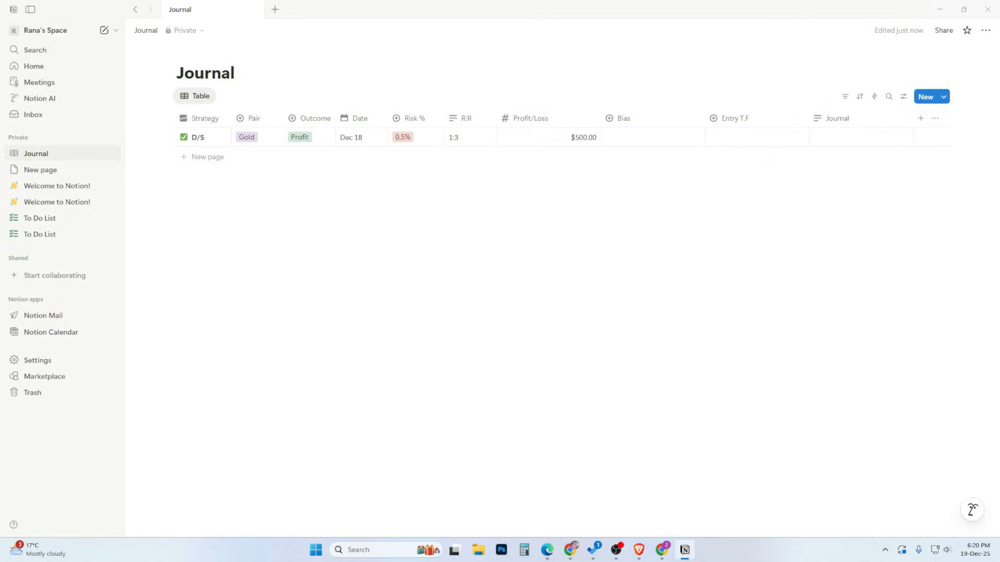
Step: Set the Profit/Loss property to show amounts without decimal places and narrow its column
left_click(541, 117)
left_click(535, 158)
left_click(677, 174)
left_click(654, 214)
left_click(714, 292)
left_click_drag(600, 121, 548, 121)
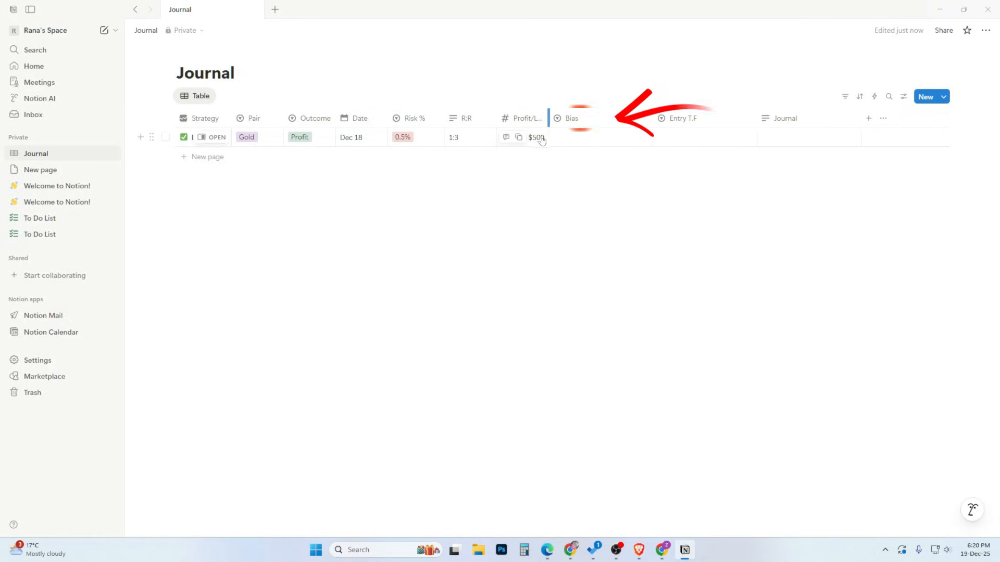
Step: Set the D/S entry's Bias to Bullish and its Entry T.F to 1HR, narrowing the Bias column
left_click(598, 137)
left_click(581, 186)
left_click_drag(652, 118, 601, 118)
left_click(638, 138)
left_click(629, 172)
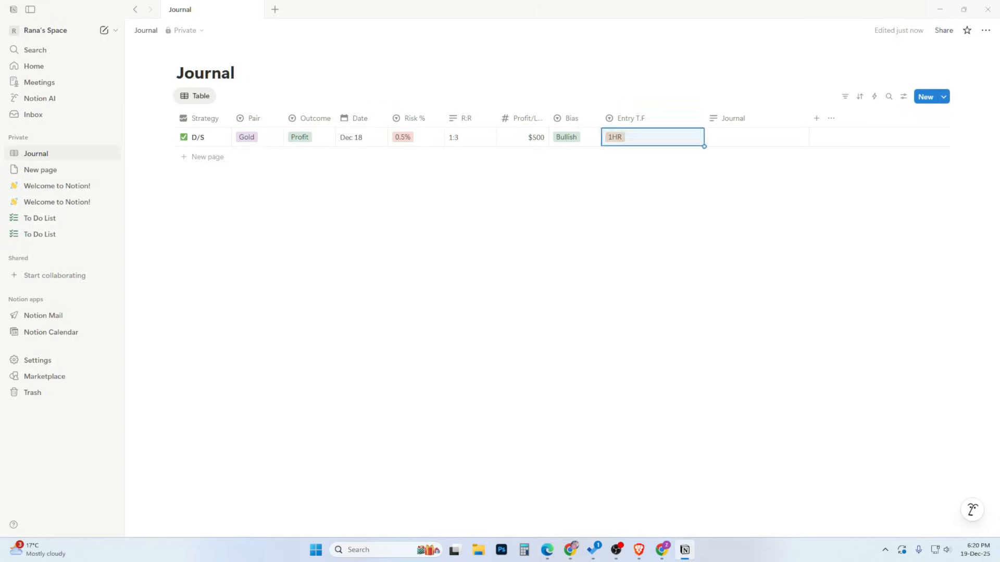
Step: Narrow the Entry T.F column and write a short note in the D/S entry's Journal cell
left_click_drag(705, 118, 652, 118)
left_click(682, 137)
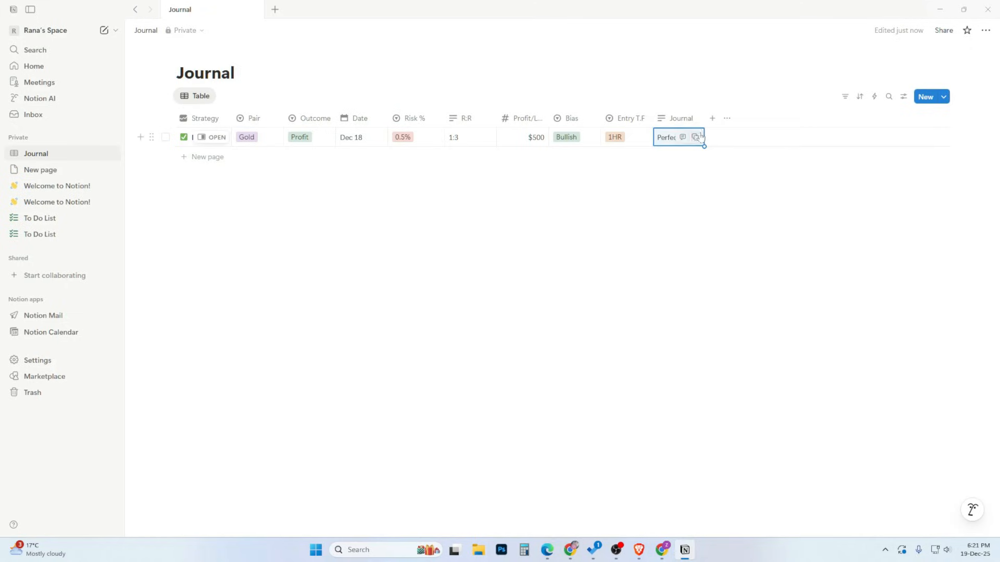
Step: Post the comment "Beautifull A++ Setup Clean Trade Everything was on Point" on the D/S entry's Journal cell
left_click(683, 136)
type("Beautifull A++ Setup Clean Trade Everything was on Point")
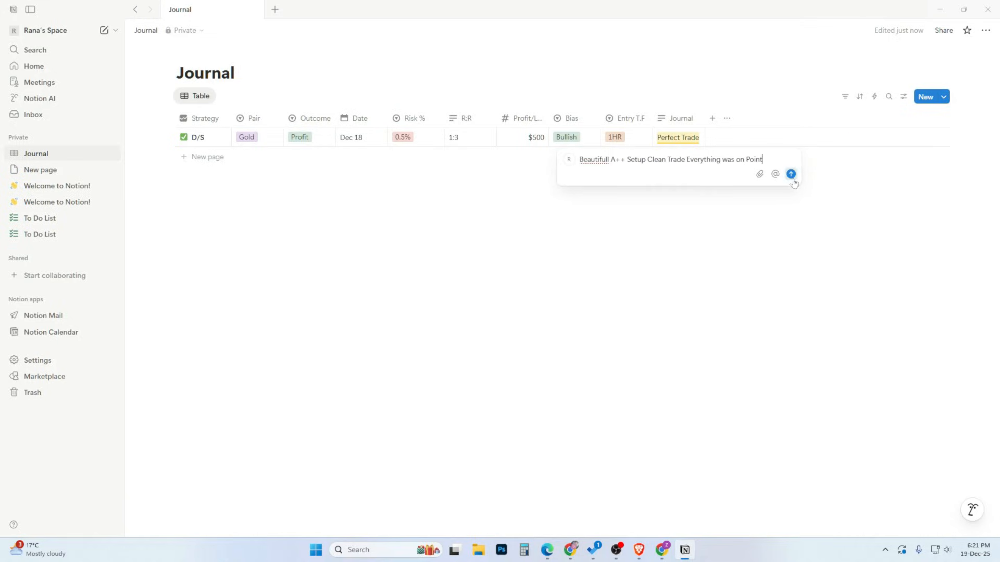
left_click(790, 174)
left_click(728, 138)
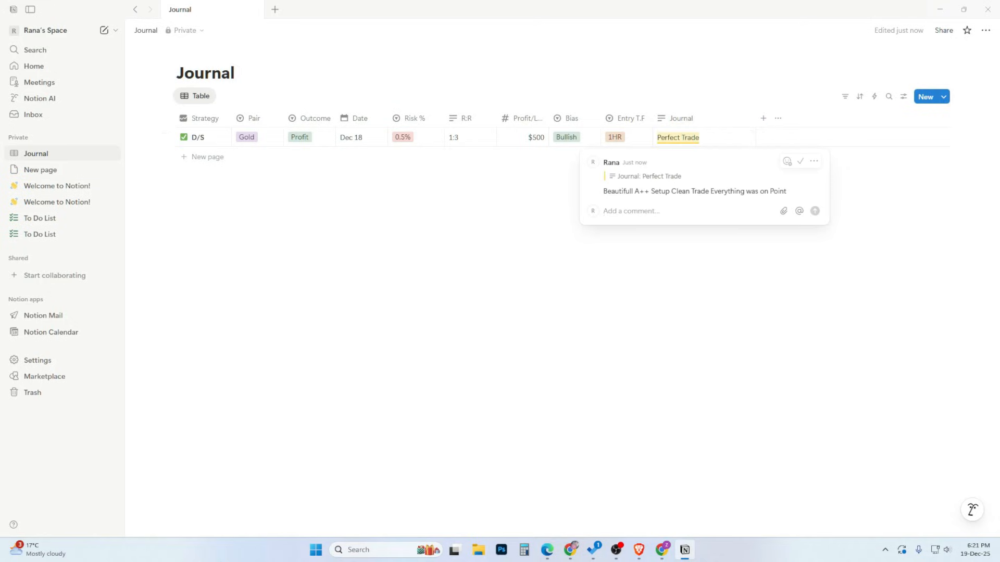
key("Escape")
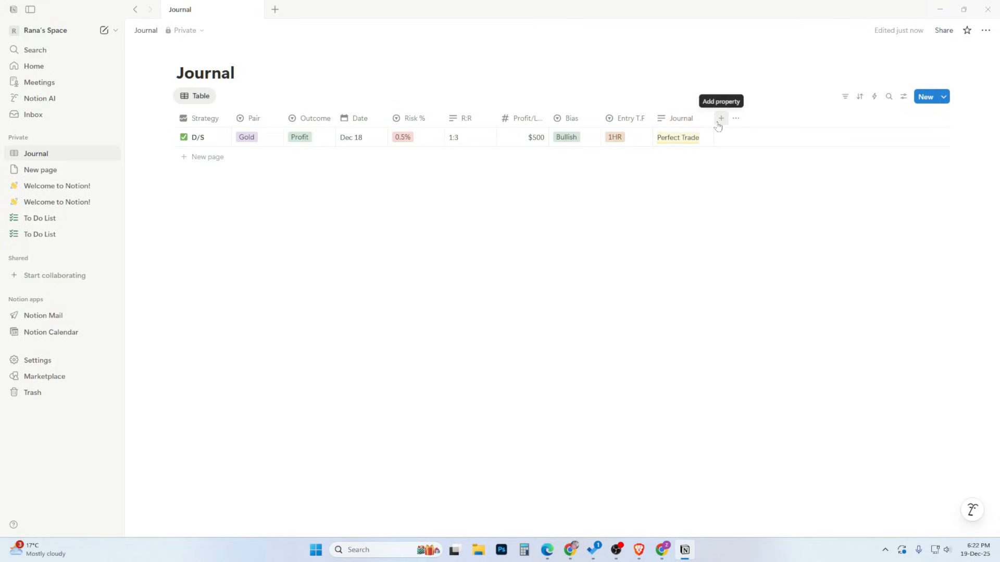
Step: Add a Files & media property after Journal and narrow its column
left_click(718, 120)
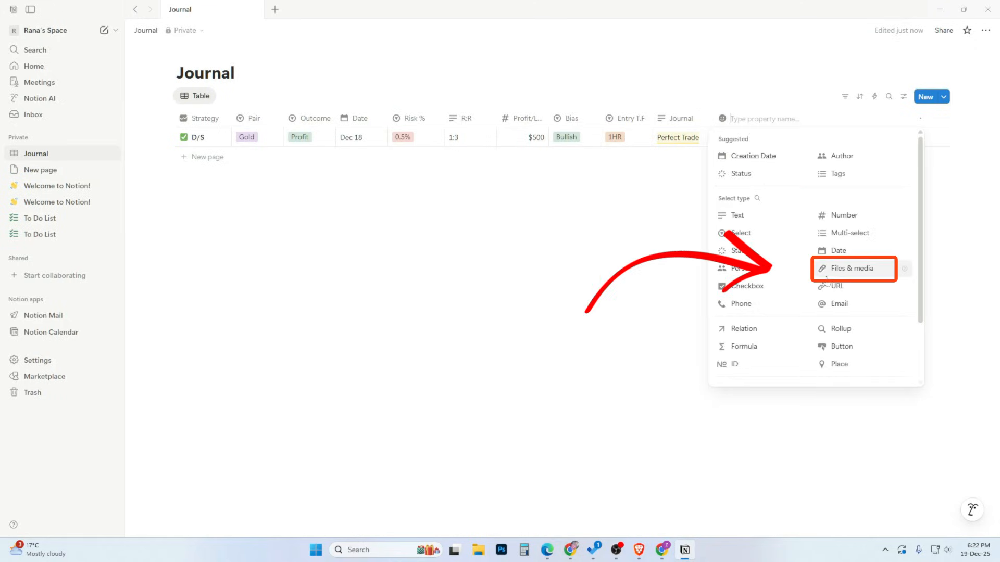
left_click(845, 270)
left_click_drag(817, 123, 785, 132)
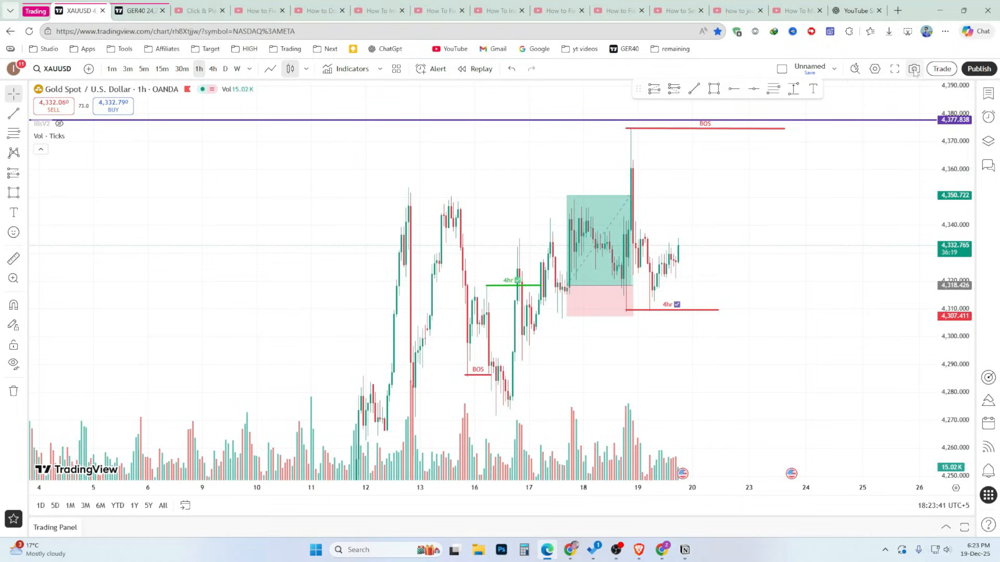
Step: Download a snapshot image of the XAUUSD chart in TradingView and switch back to Notion
left_click(913, 69)
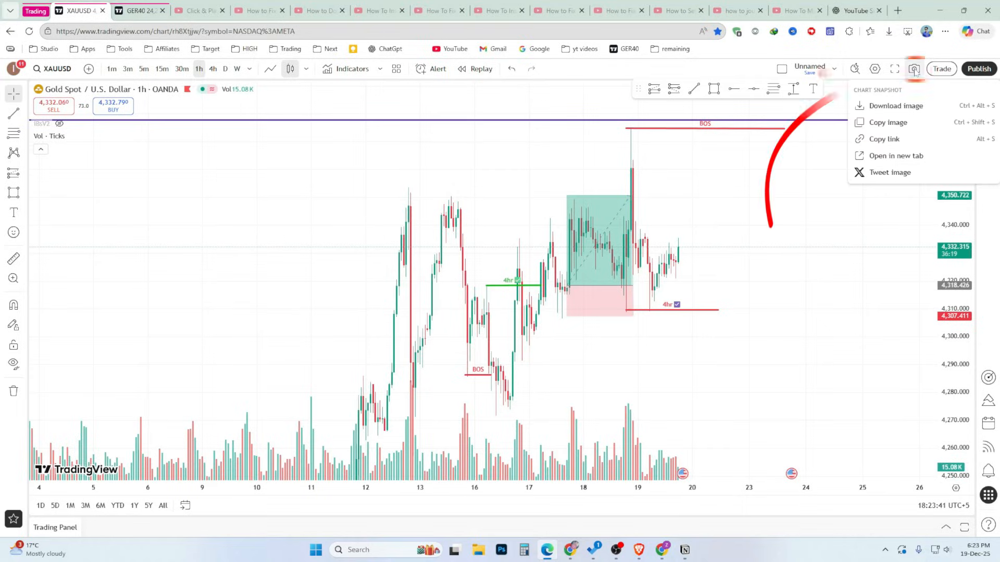
left_click(896, 106)
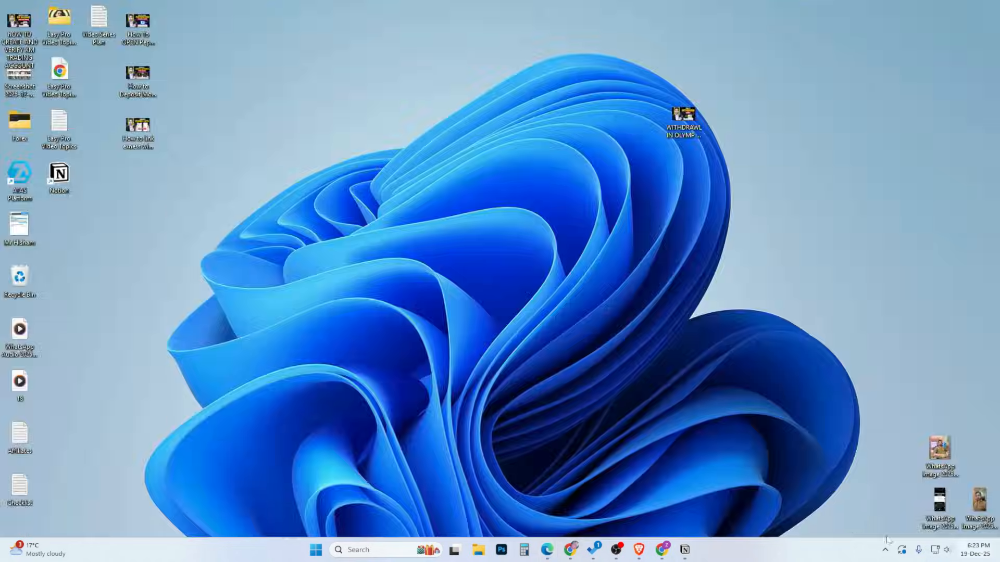
left_click(685, 549)
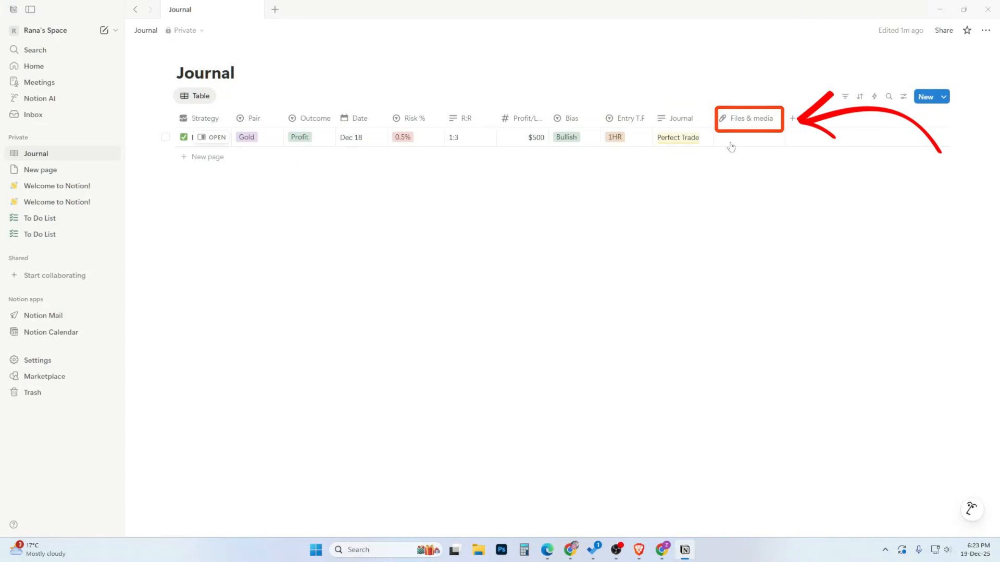
Step: Upload XAUUSD_2025-12-19_18-23-32 from Downloads to the D/S entry's Files & media cell and preview the image at full size
left_click(731, 136)
left_click(775, 180)
left_click(48, 119)
left_click(168, 89)
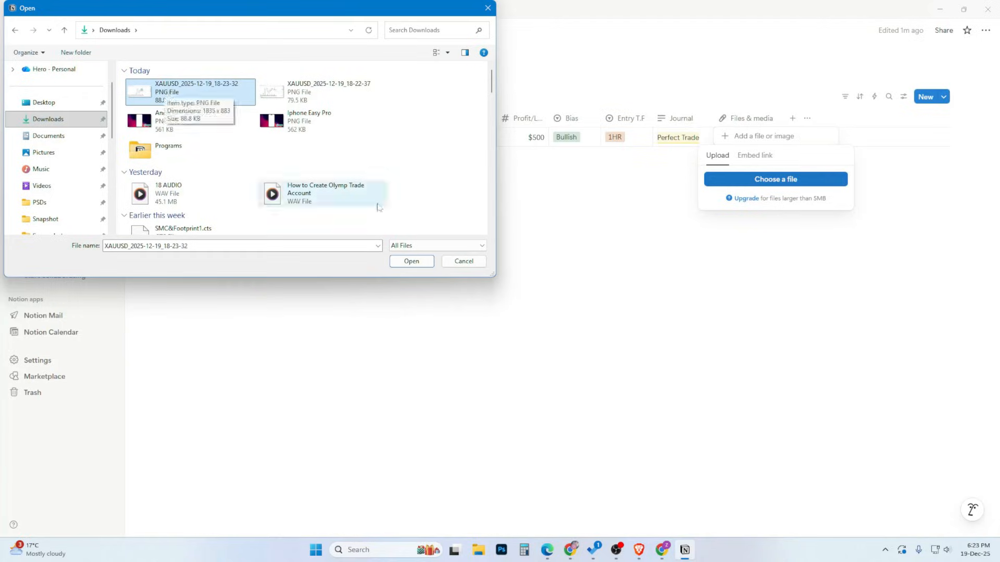
left_click(408, 262)
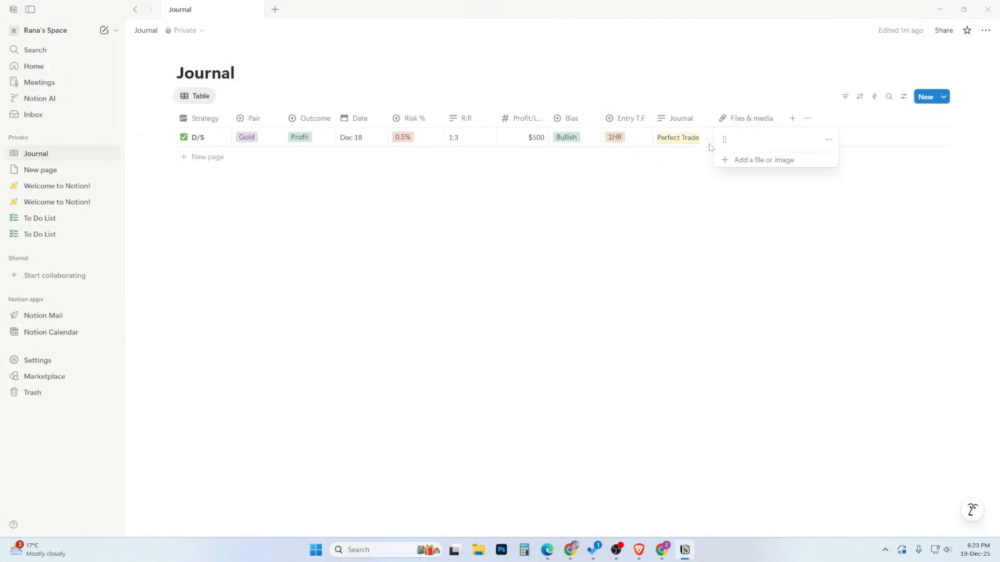
left_click(774, 154)
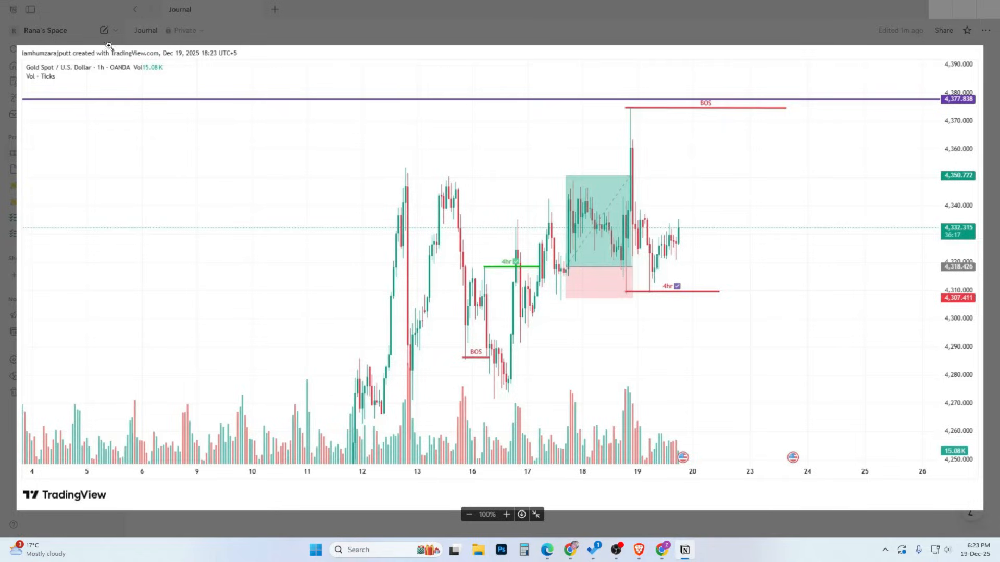
left_click(758, 515)
Step: Add a new entry to the Journal table and create a calendar view named "Calnder"
left_click(203, 157)
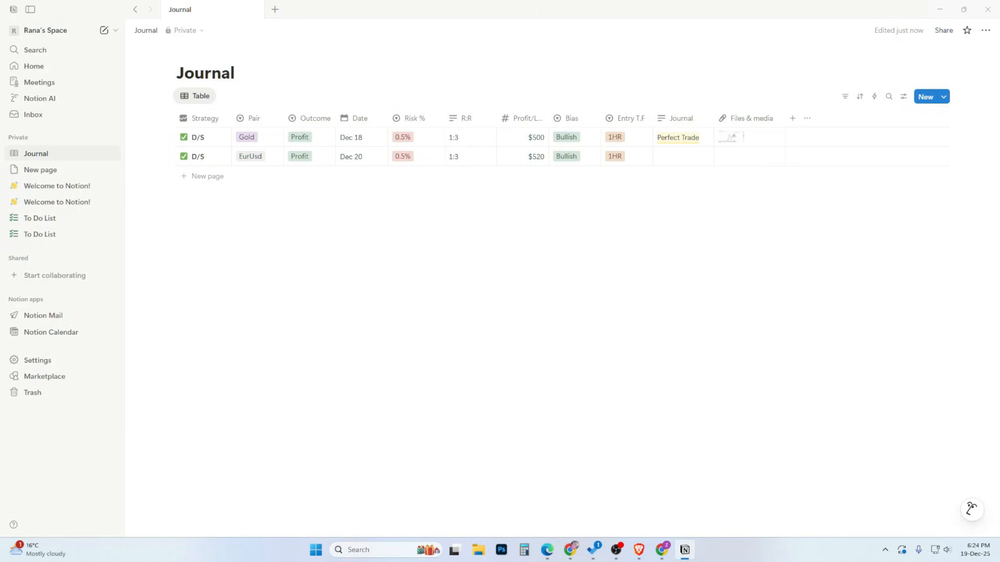
left_click(224, 96)
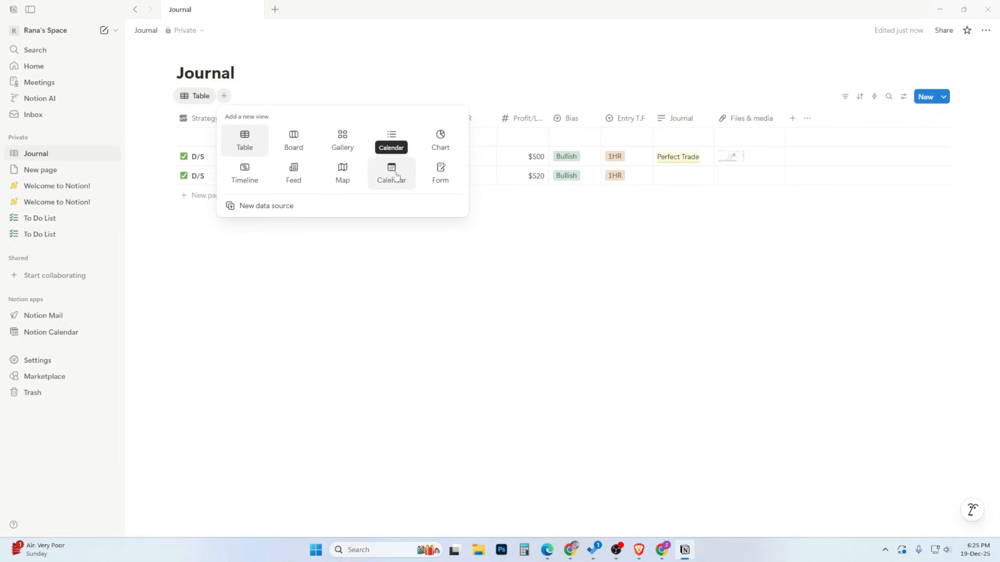
left_click(396, 176)
type("cALE")
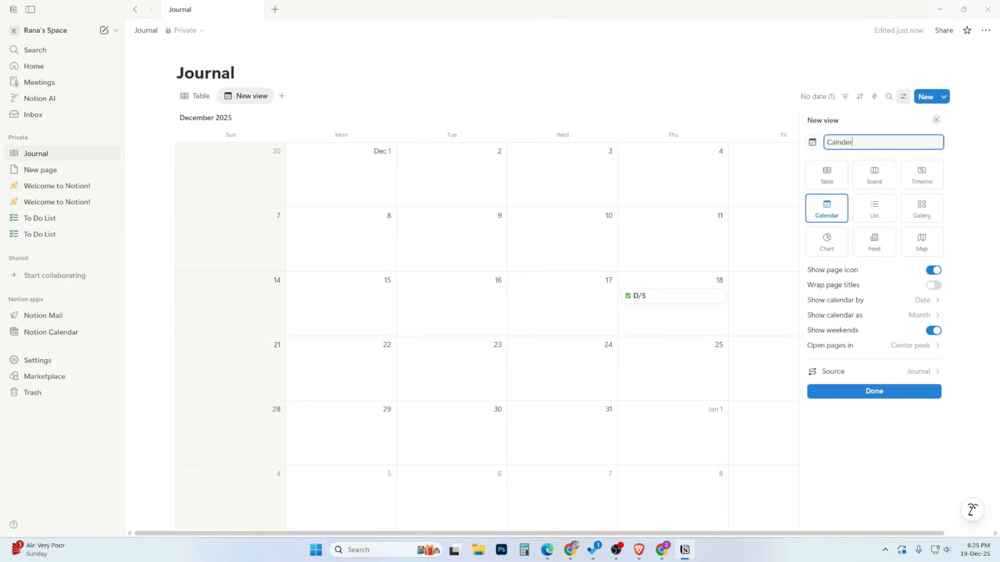
left_click(883, 395)
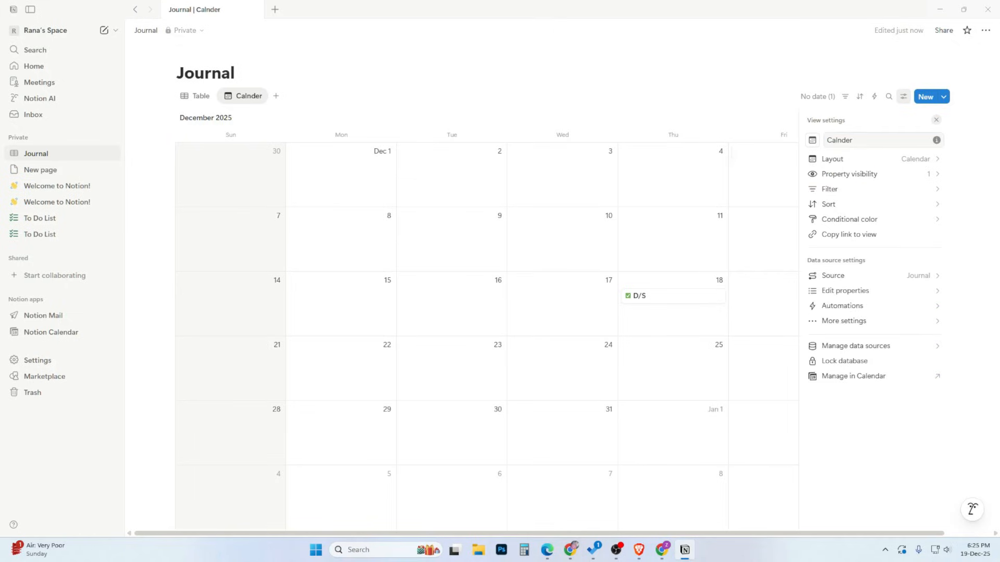
Step: Make the Outcome, Pair and Profit/Loss properties visible on the calendar view's entries
left_click(855, 179)
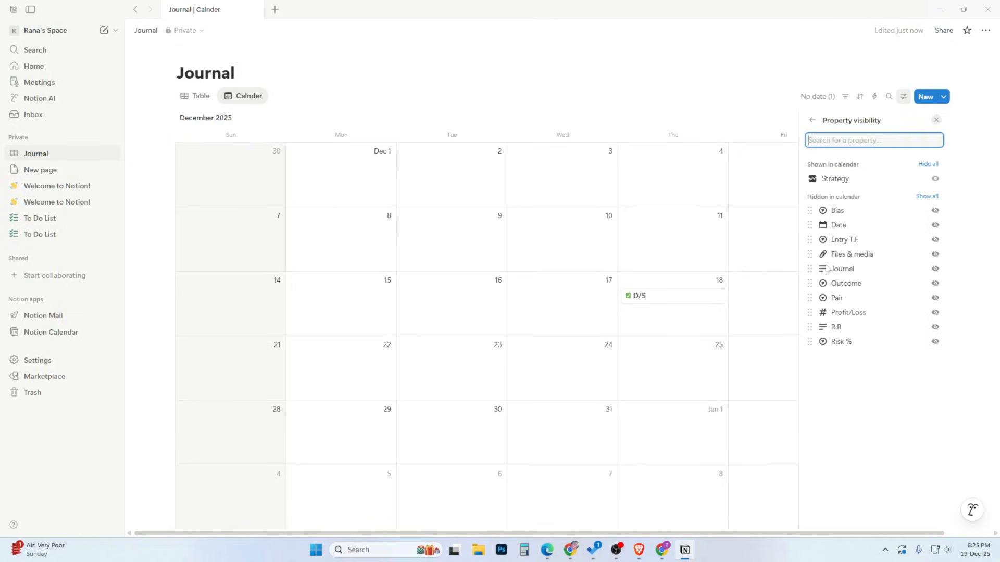
left_click(935, 283)
left_click(935, 311)
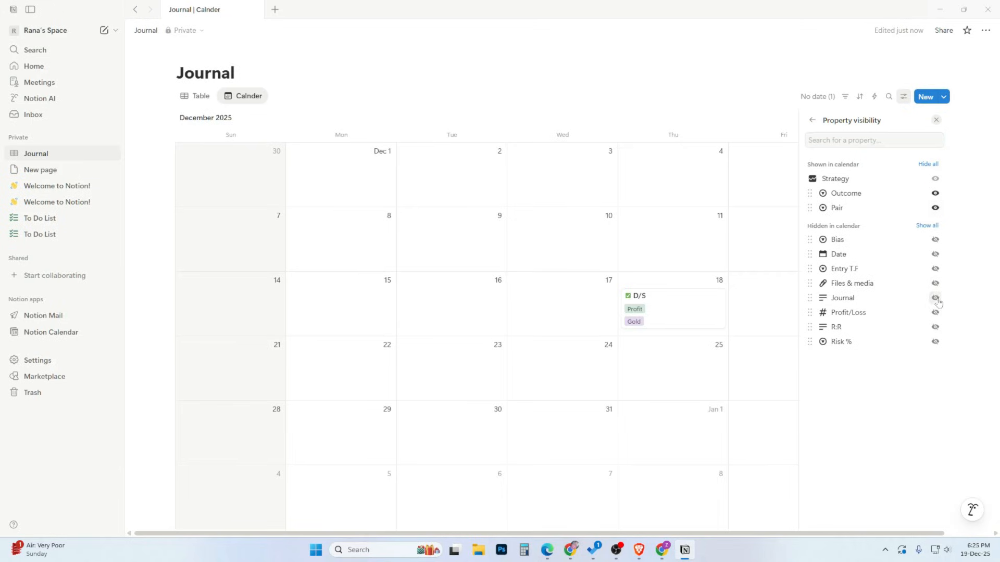
left_click(935, 312)
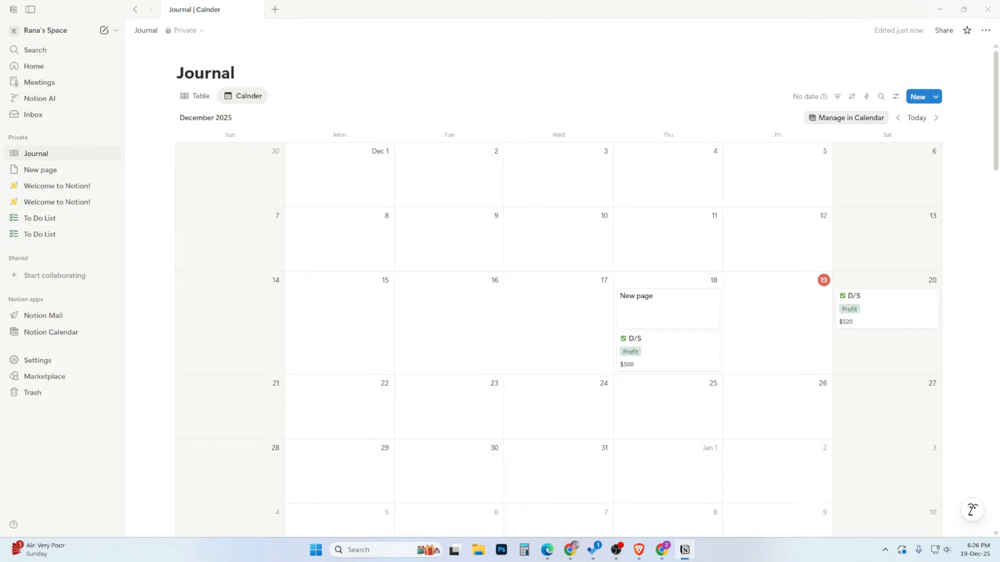
Step: Make the R:R property visible on the calendar view's entries and return to the table view
left_click(894, 99)
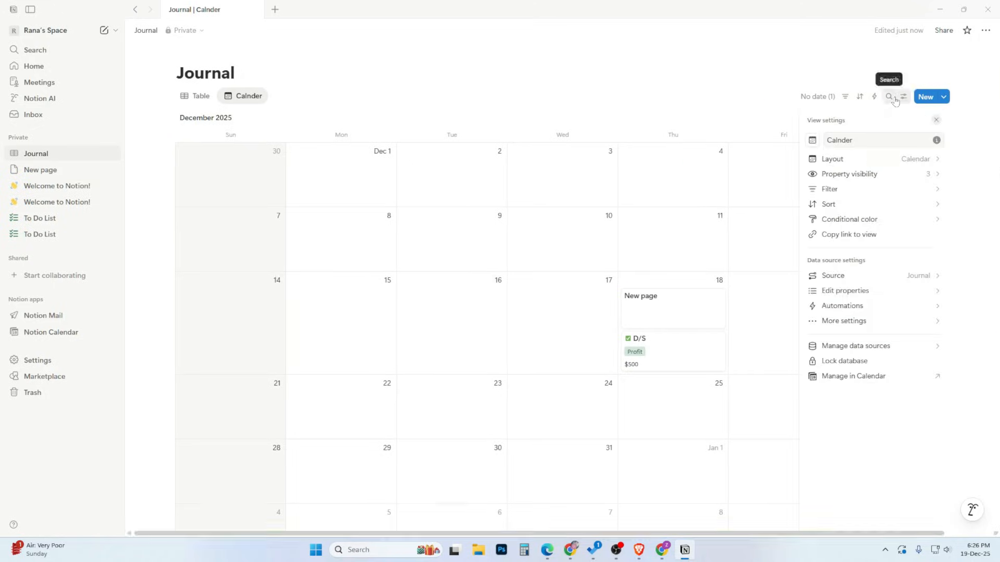
left_click(843, 172)
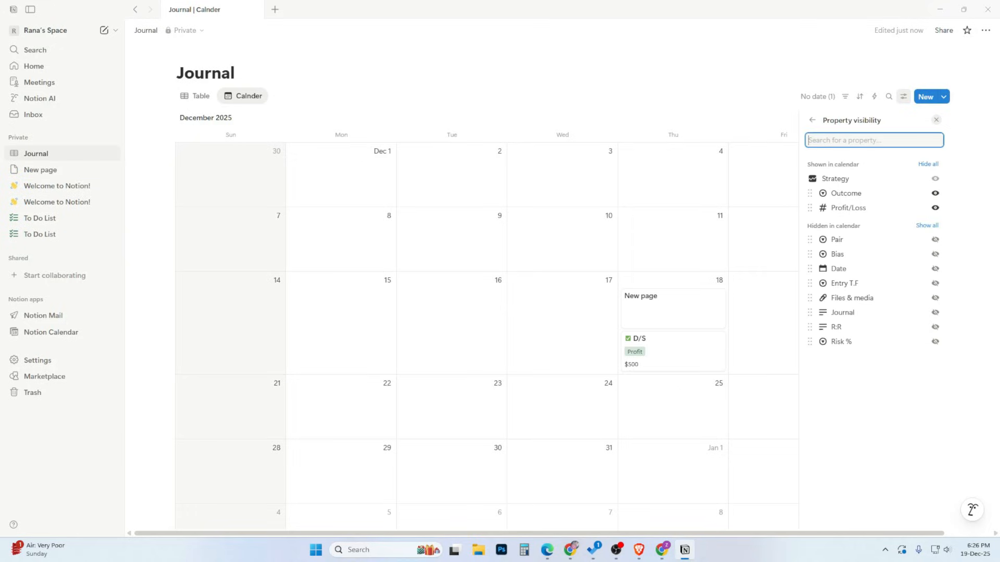
left_click(935, 326)
left_click(935, 326)
left_click(935, 237)
key("Escape")
left_click(195, 96)
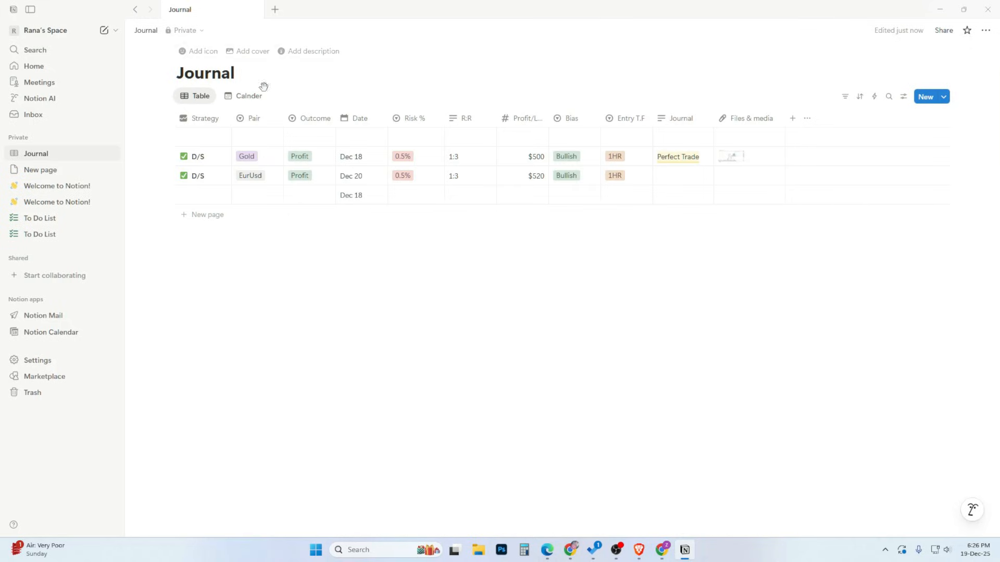
Step: Add a chart view to the Journal with Outcome on the X axis, and return to the table view
left_click(276, 96)
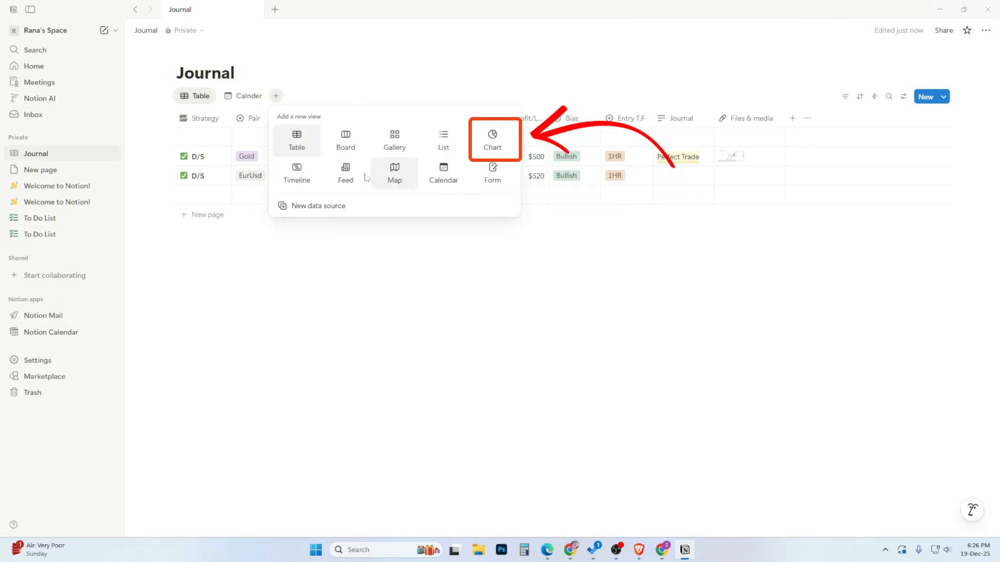
left_click(492, 140)
left_click(843, 293)
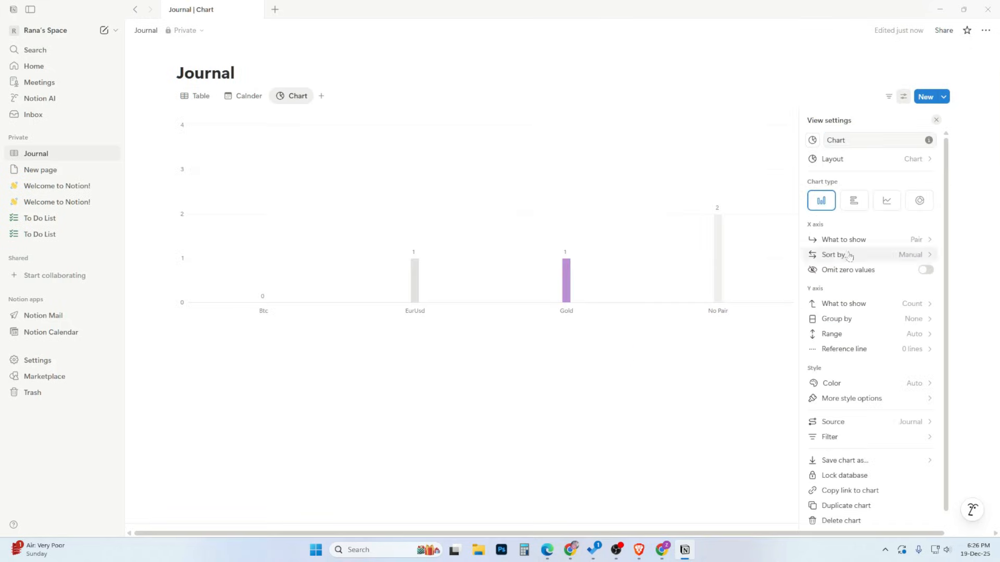
left_click(844, 240)
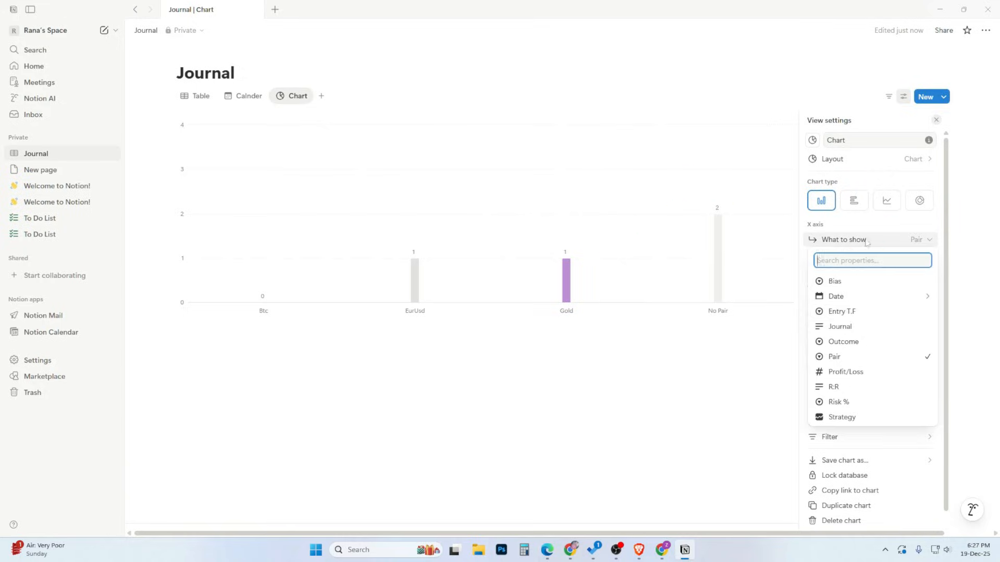
left_click(843, 341)
key("Escape")
mouse_move(547, 273)
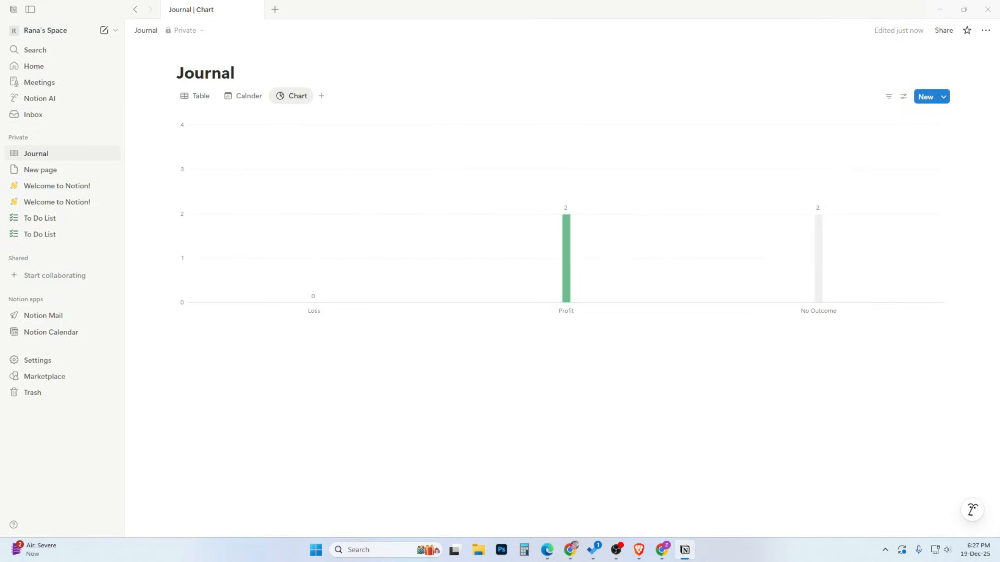
left_click(203, 97)
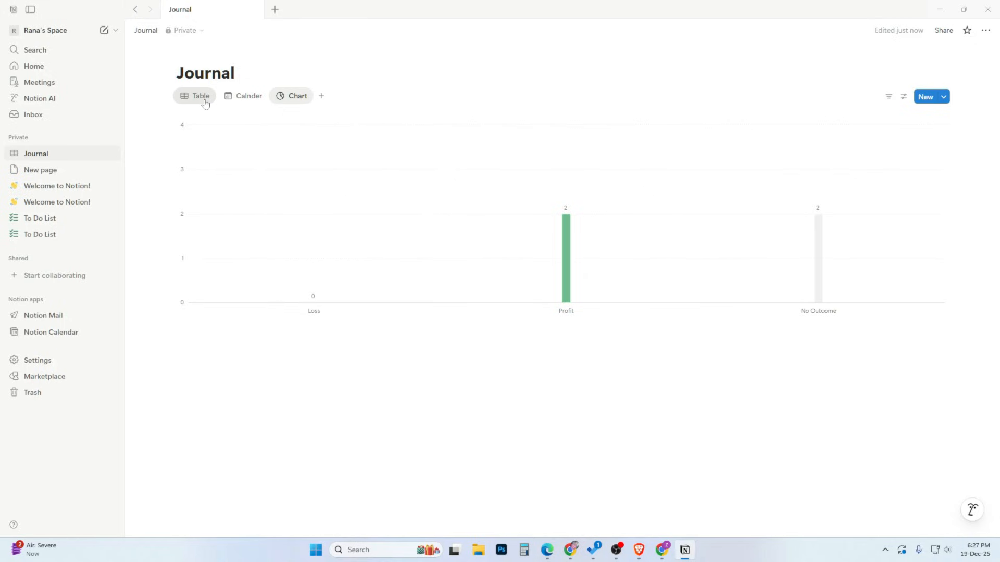